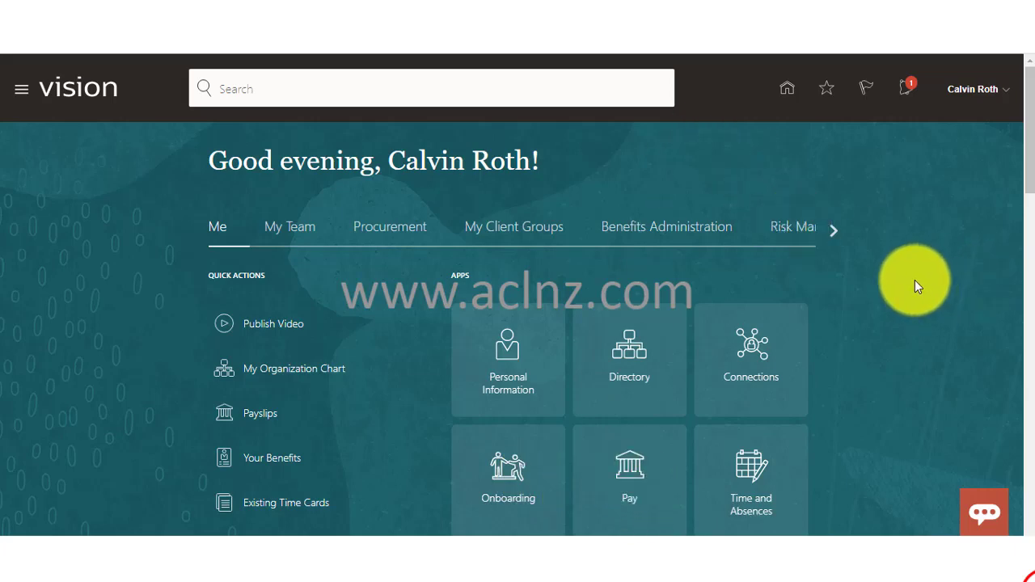
# Open the Suppliers overview from the Procurement Suppliers tile, then again via Navigator > Procurement > Suppliers.
pyautogui.click(392, 235)
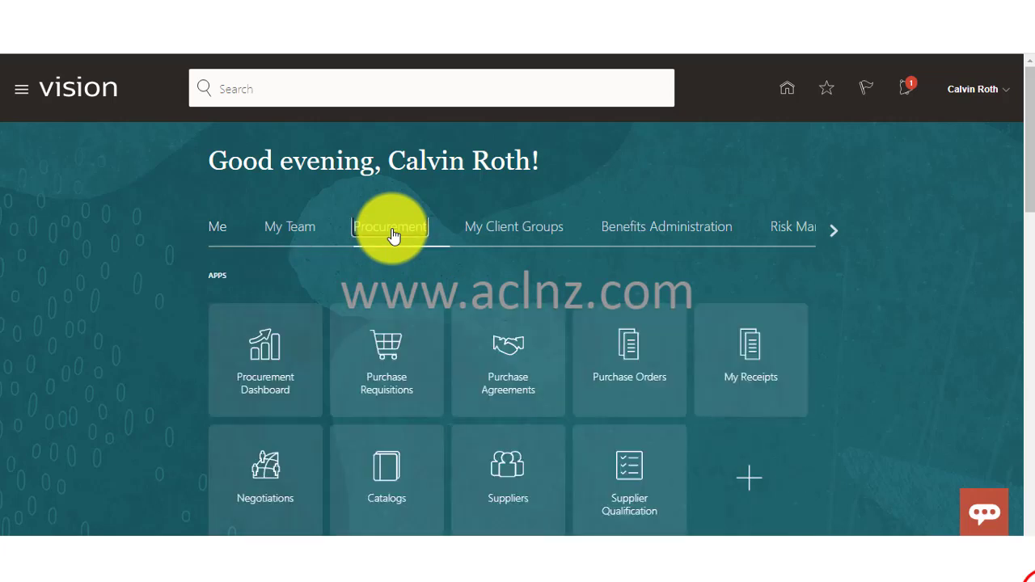
pyautogui.scroll(-1, 869, 381)
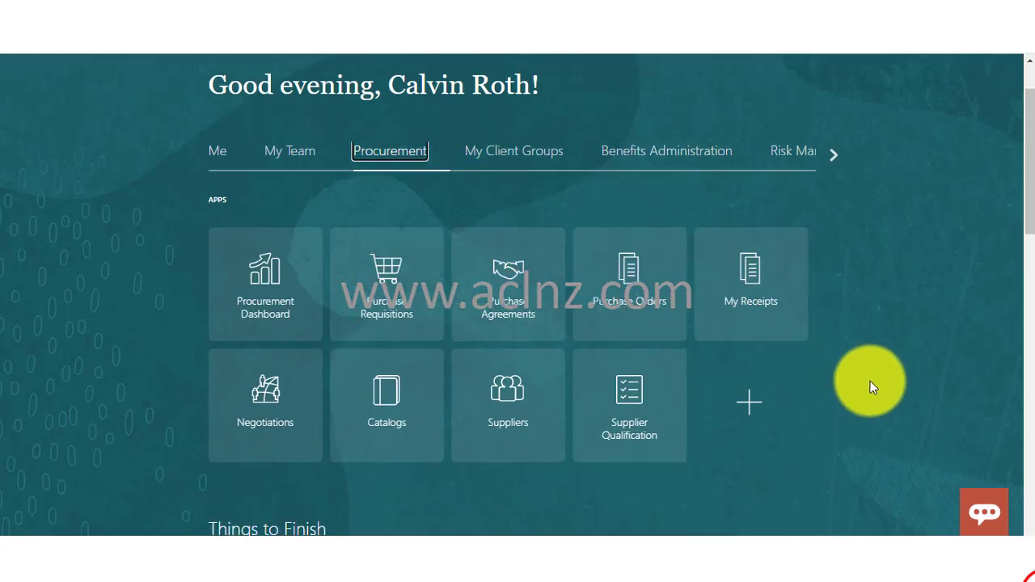
pyautogui.click(510, 401)
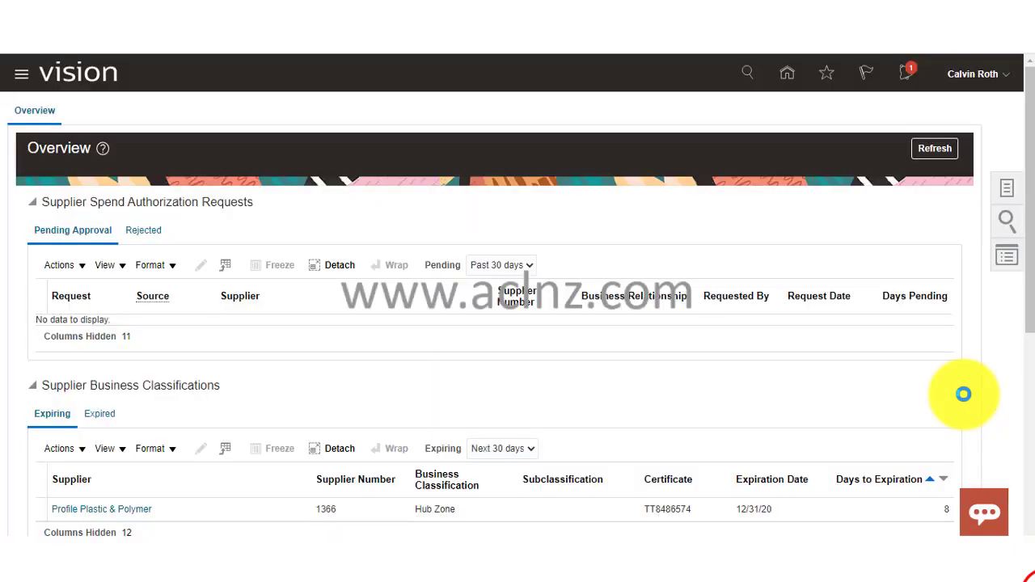
pyautogui.click(21, 77)
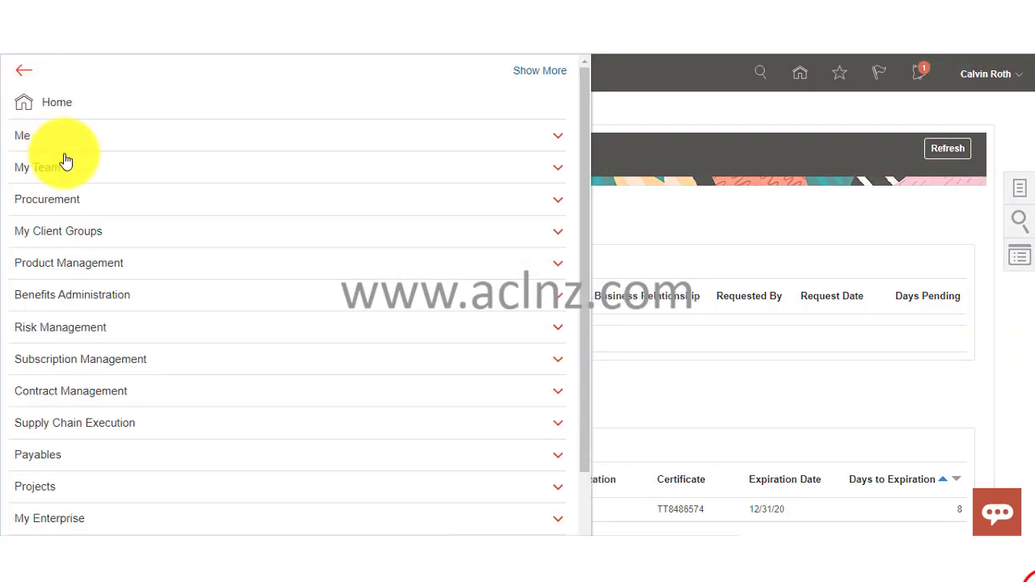
pyautogui.click(85, 202)
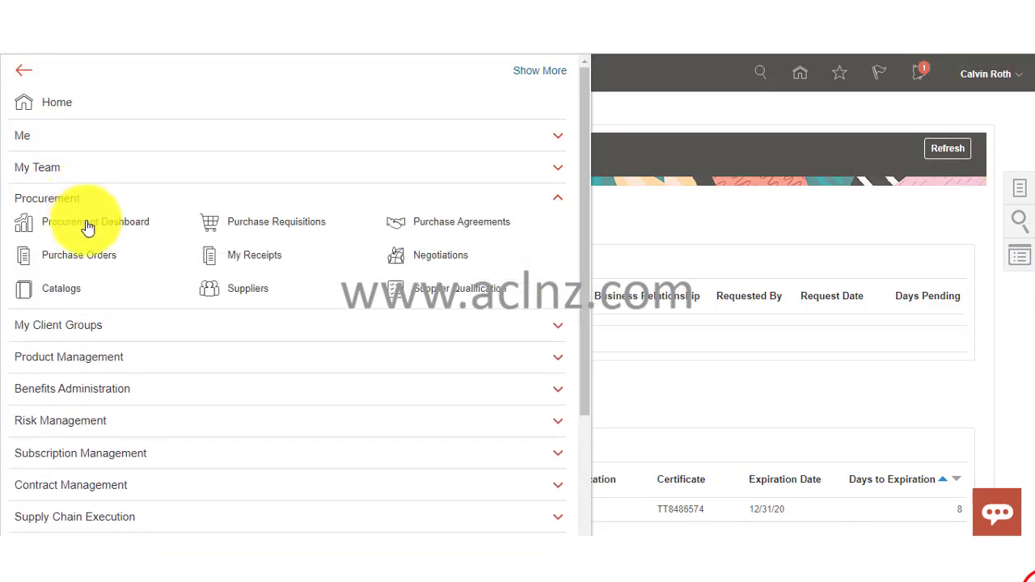
pyautogui.click(247, 295)
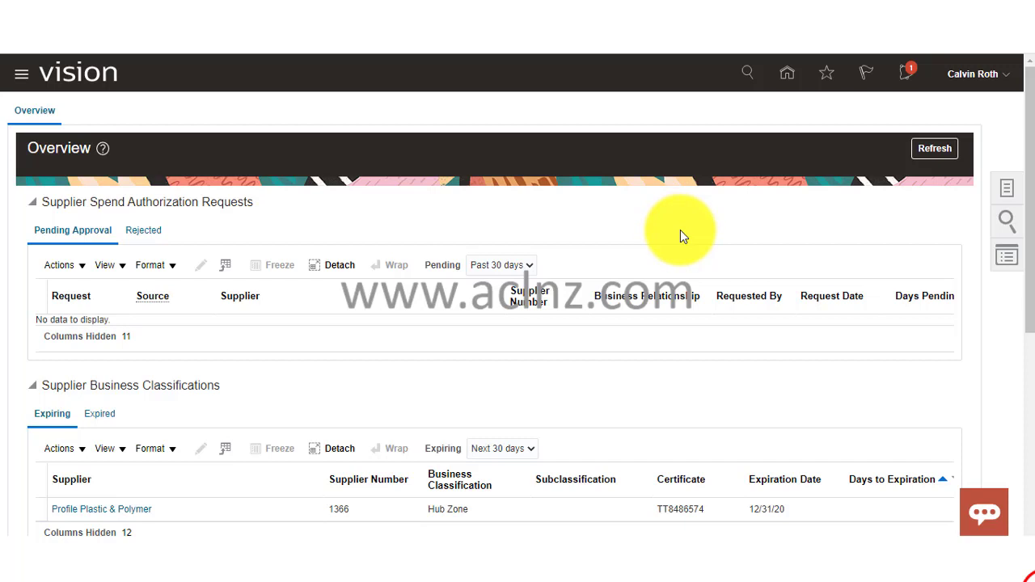
# Show the Expired tab of Supplier Business Classifications, which lists no entries.
pyautogui.scroll(-1, 680, 229)
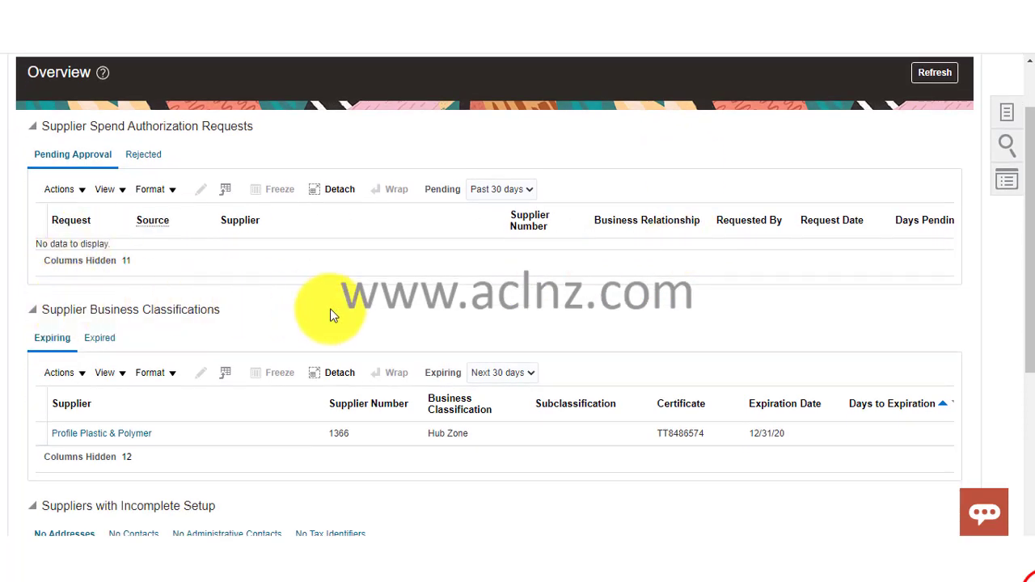
pyautogui.scroll(-1, 336, 310)
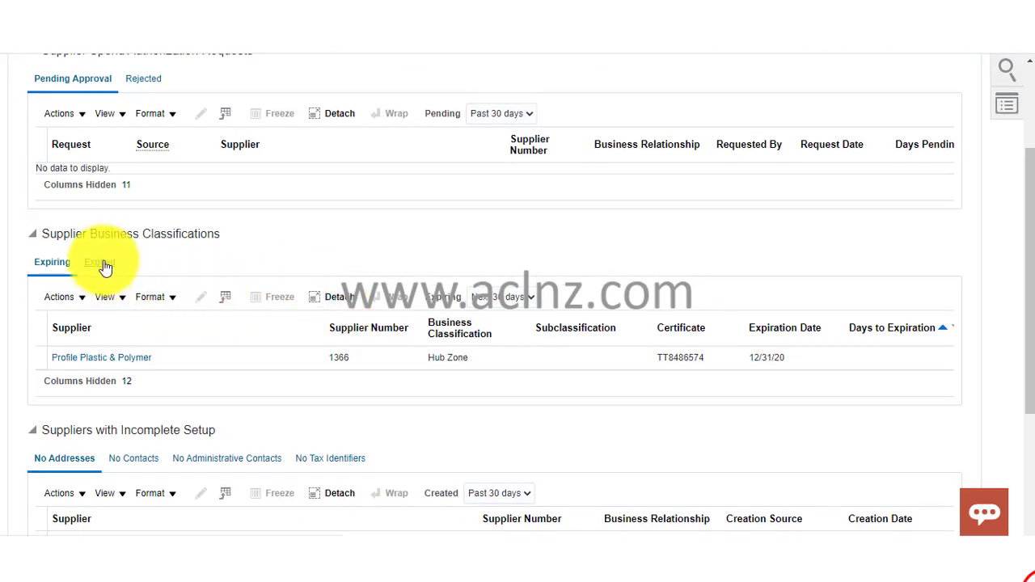
pyautogui.click(105, 261)
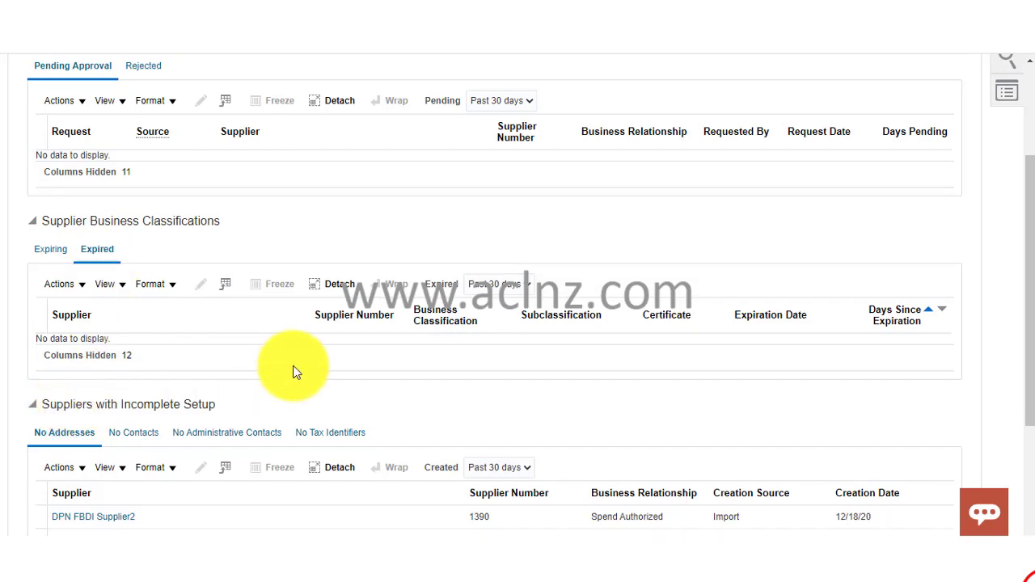
pyautogui.scroll(-3, 294, 372)
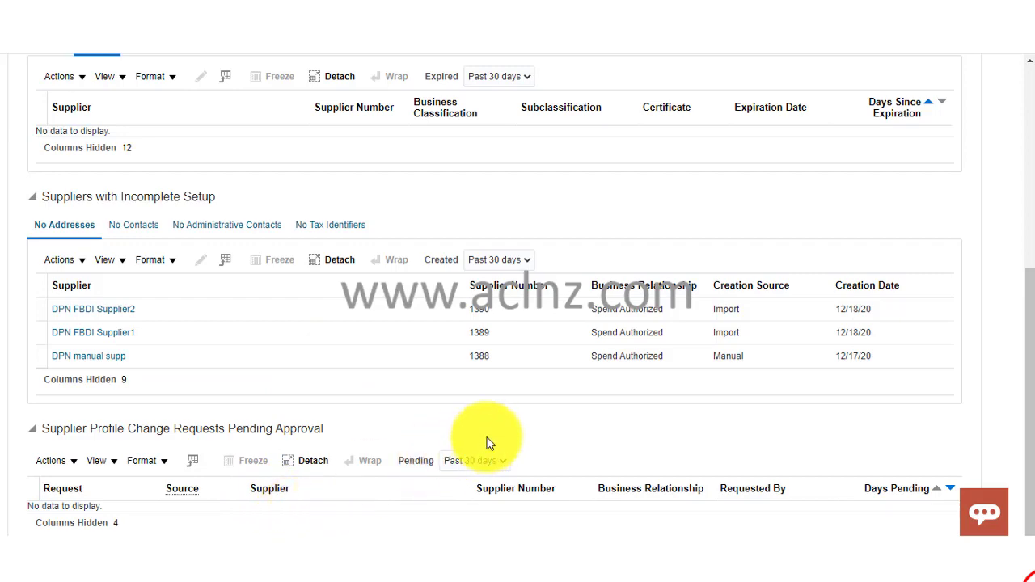
pyautogui.scroll(3, 505, 434)
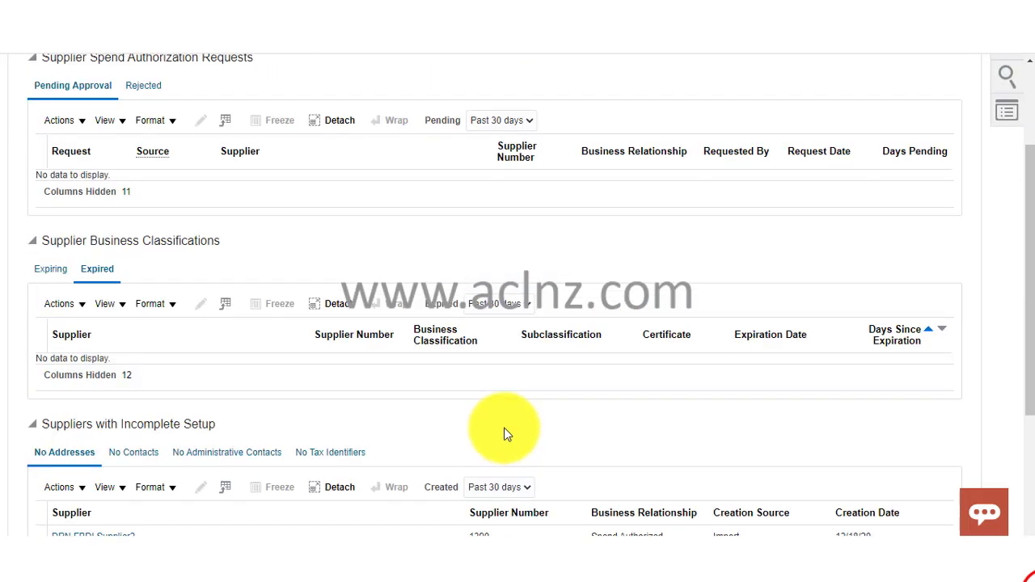
pyautogui.scroll(2, 504, 434)
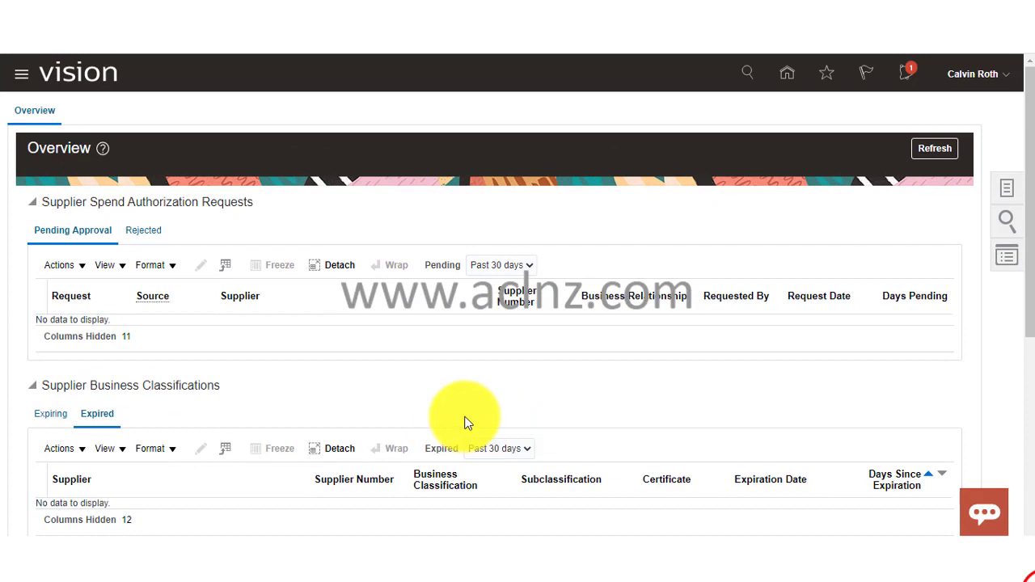
# On Manage Suppliers, search keyword 'Dell' and select the Dell Inc. result row.
pyautogui.click(1008, 194)
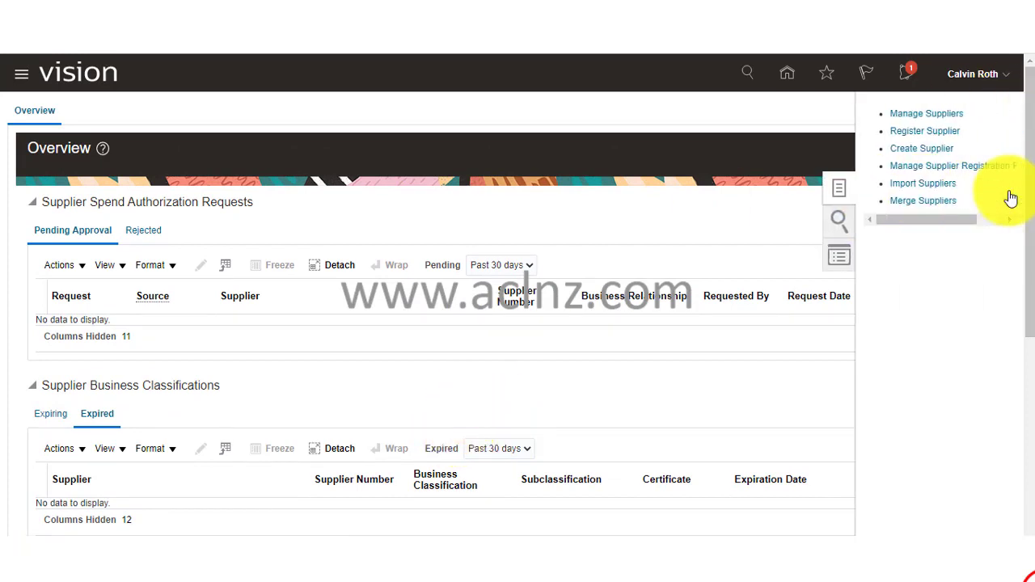
pyautogui.click(942, 122)
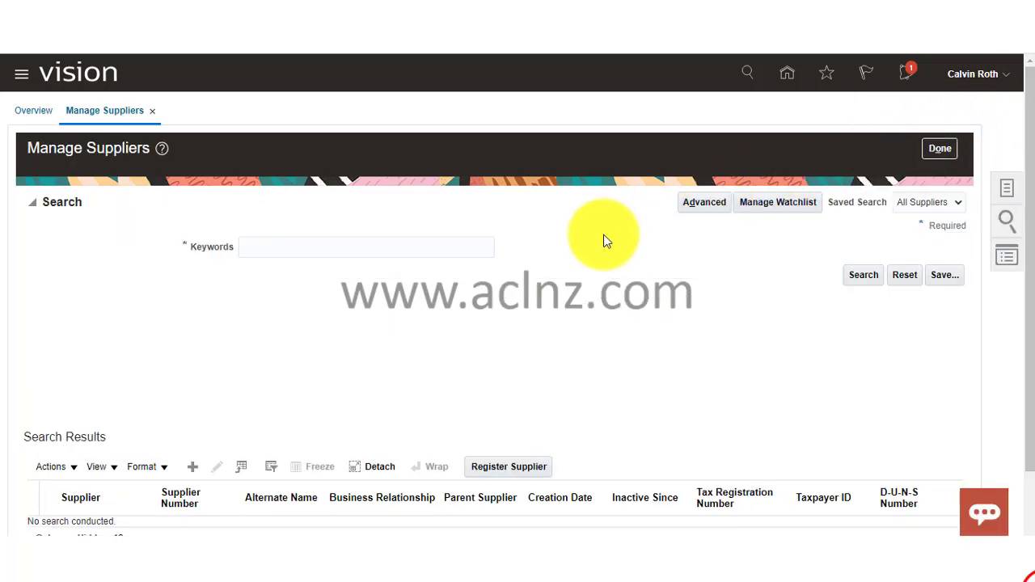
pyautogui.click(289, 247)
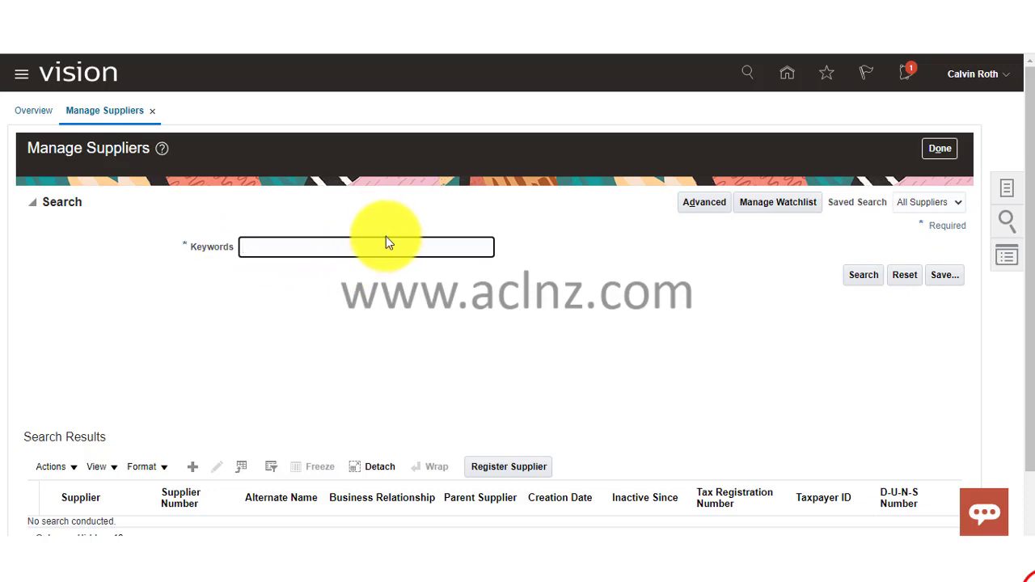
pyautogui.write('Dell')
pyautogui.click(860, 279)
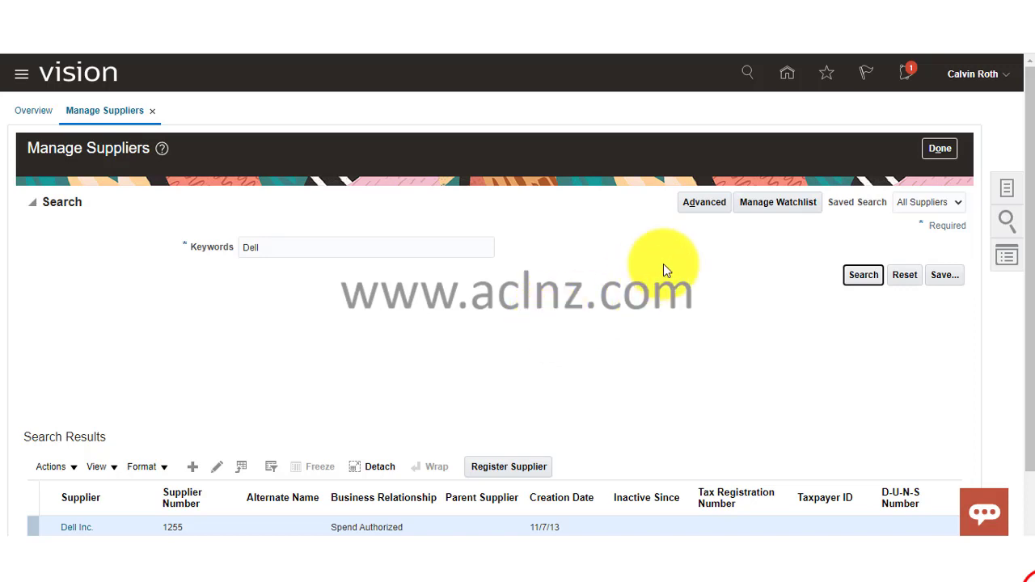
pyautogui.scroll(-1, 328, 339)
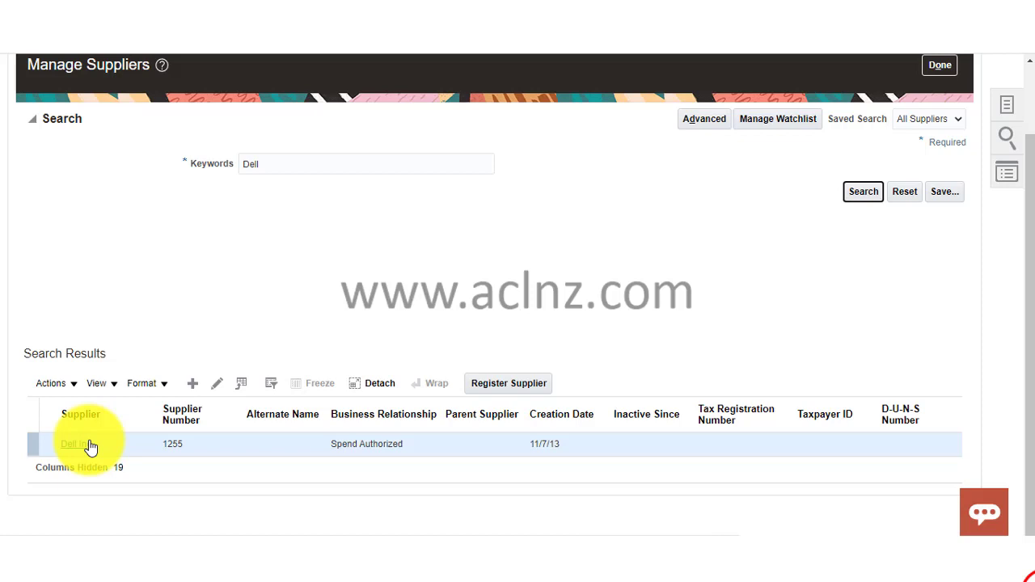
pyautogui.click(125, 450)
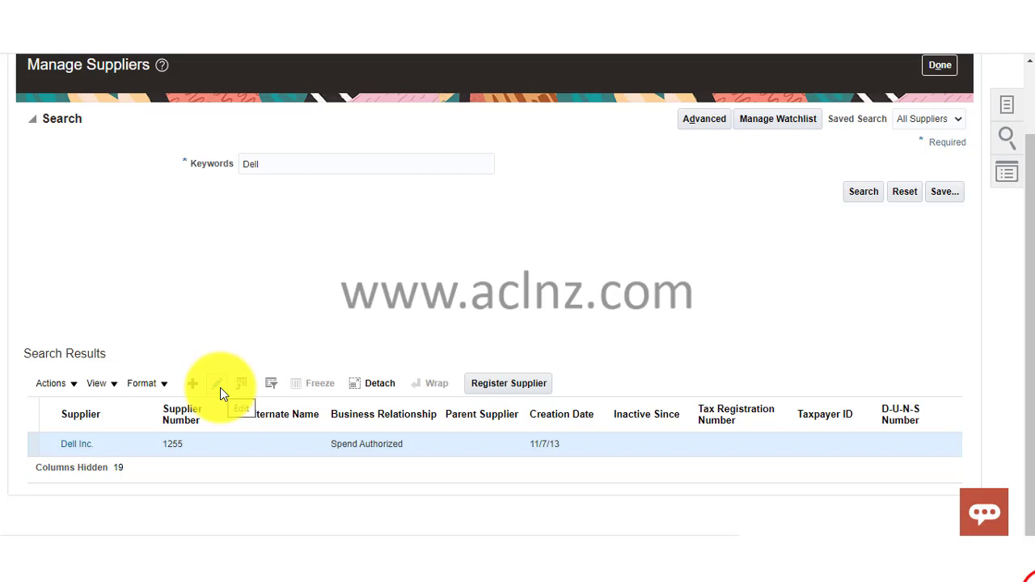
pyautogui.scroll(2, 443, 301)
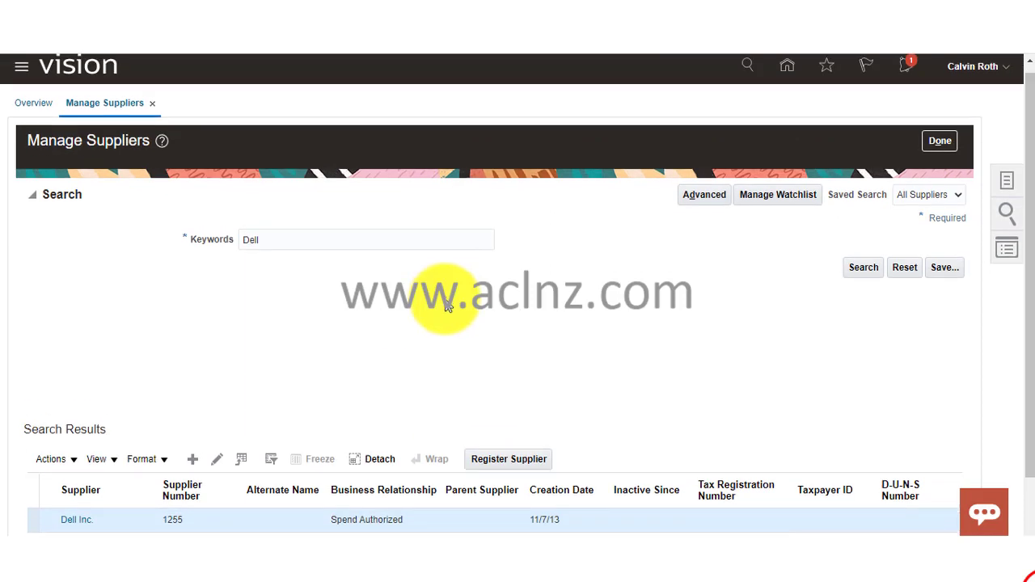
pyautogui.click(702, 203)
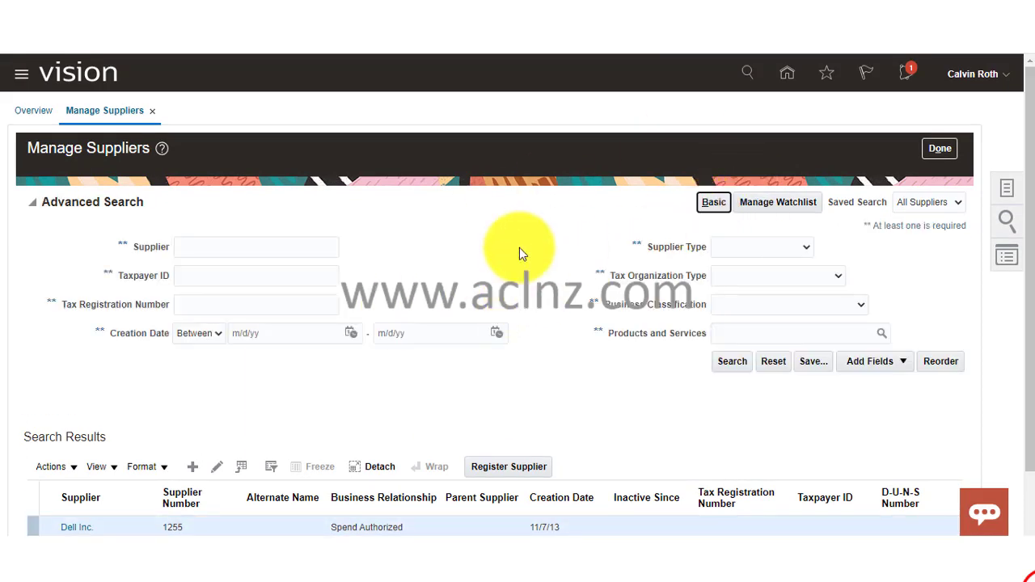
pyautogui.click(219, 247)
pyautogui.click(231, 274)
pyautogui.click(223, 301)
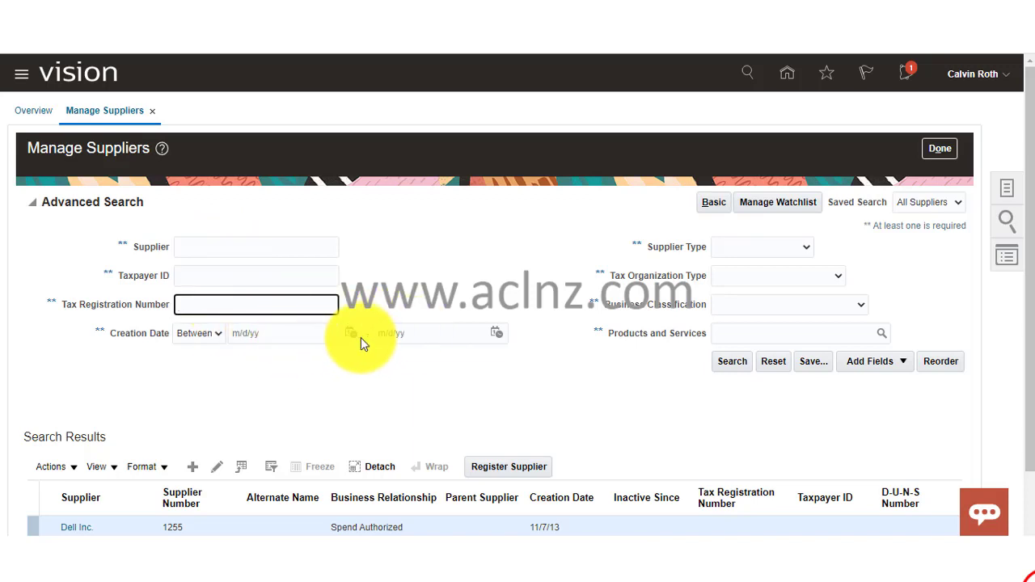
pyautogui.click(803, 248)
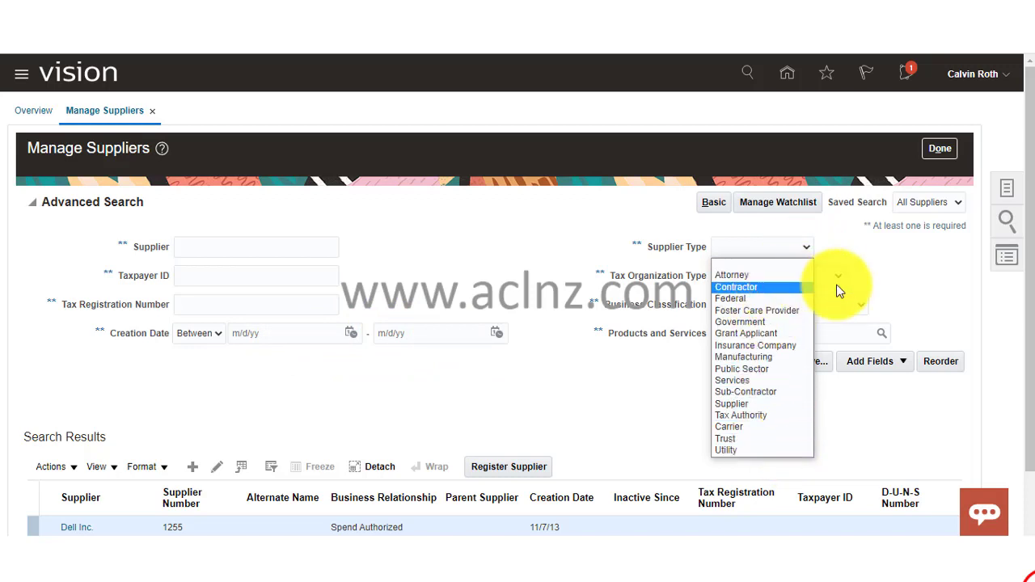
pyautogui.click(881, 269)
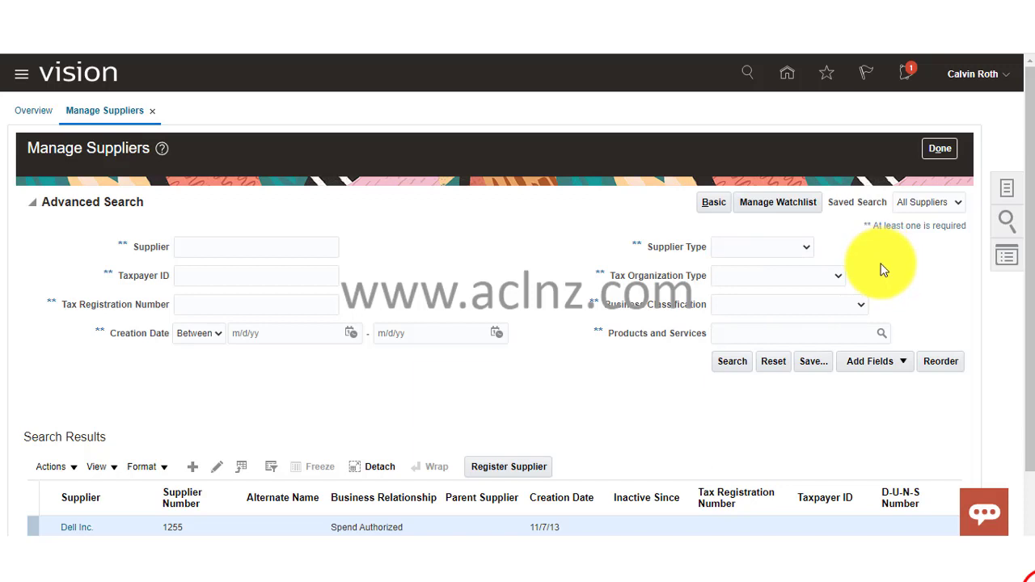
pyautogui.click(836, 279)
pyautogui.click(836, 283)
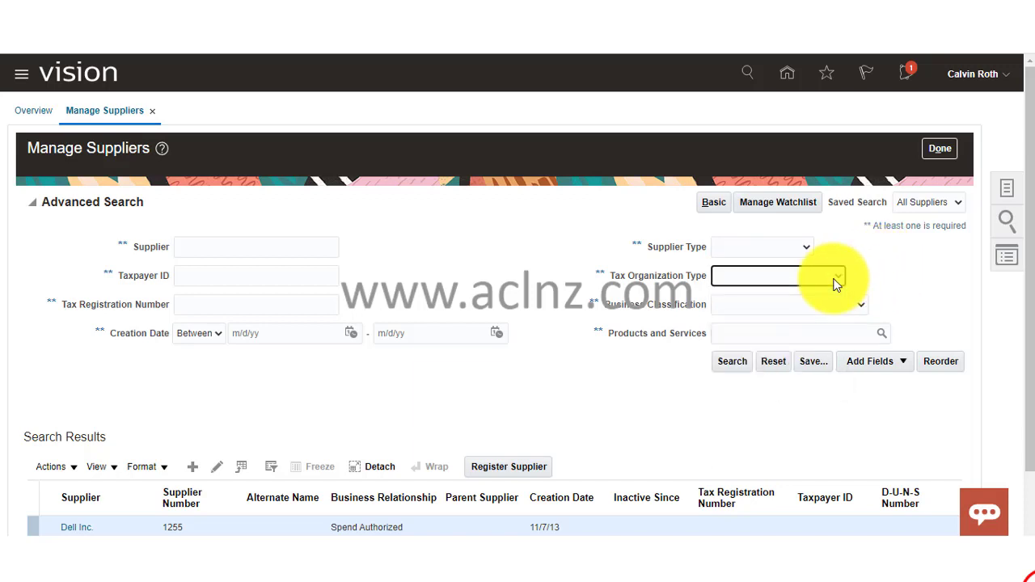
pyautogui.click(835, 281)
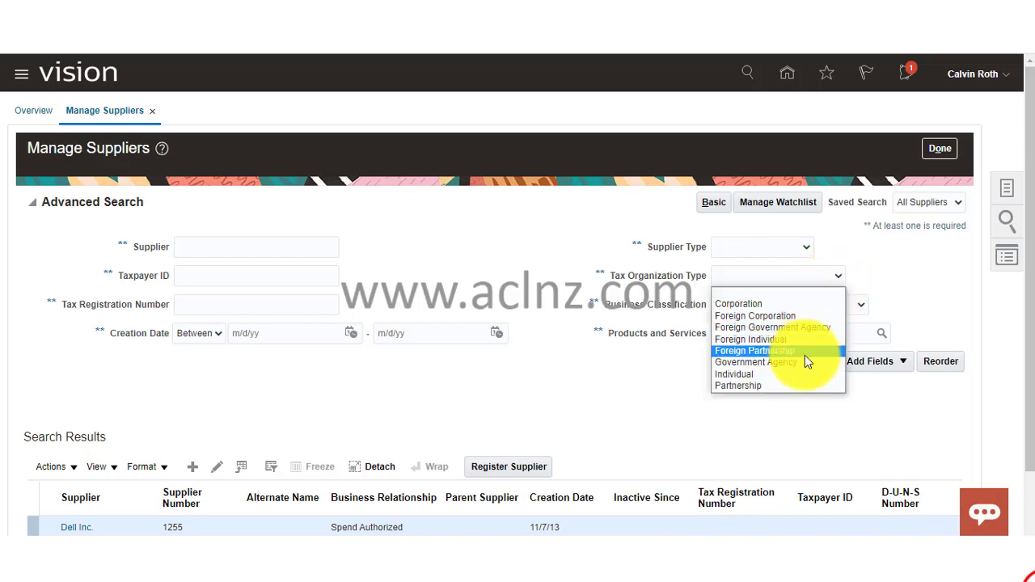
pyautogui.click(894, 286)
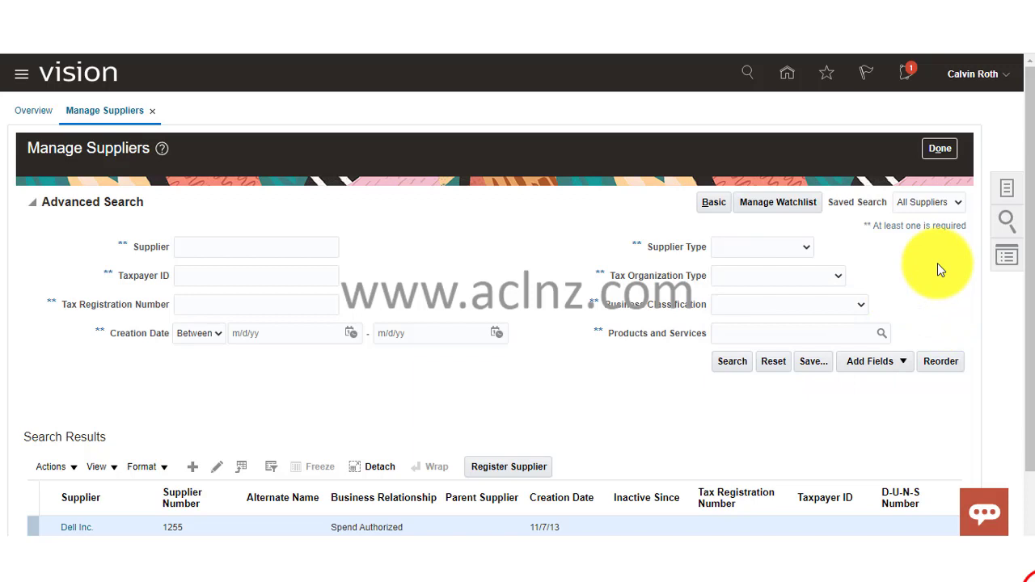
pyautogui.click(861, 306)
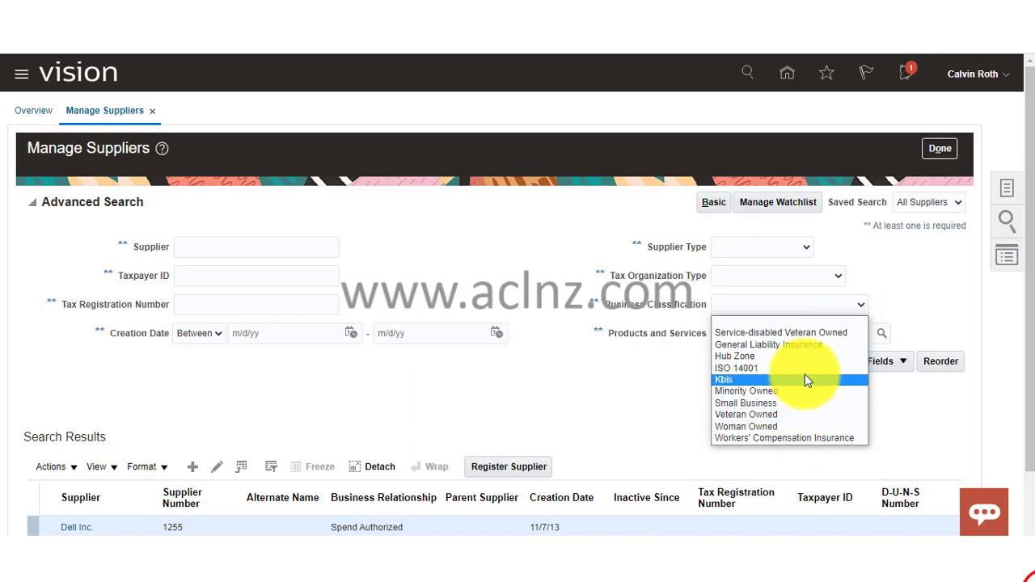
pyautogui.click(905, 283)
pyautogui.click(853, 333)
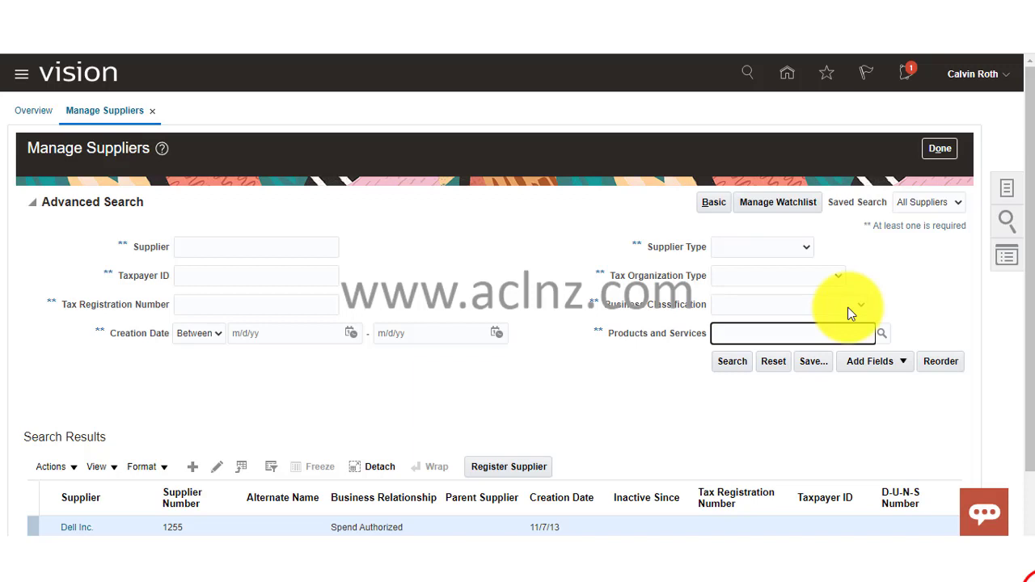
# Search suppliers with Supplier Type set to Government.
pyautogui.click(745, 250)
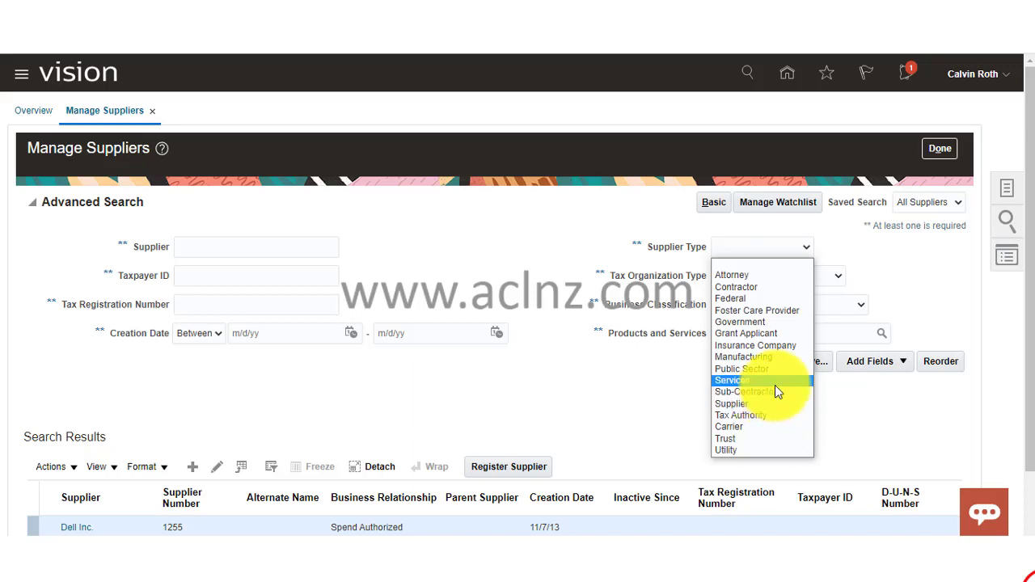
pyautogui.click(770, 323)
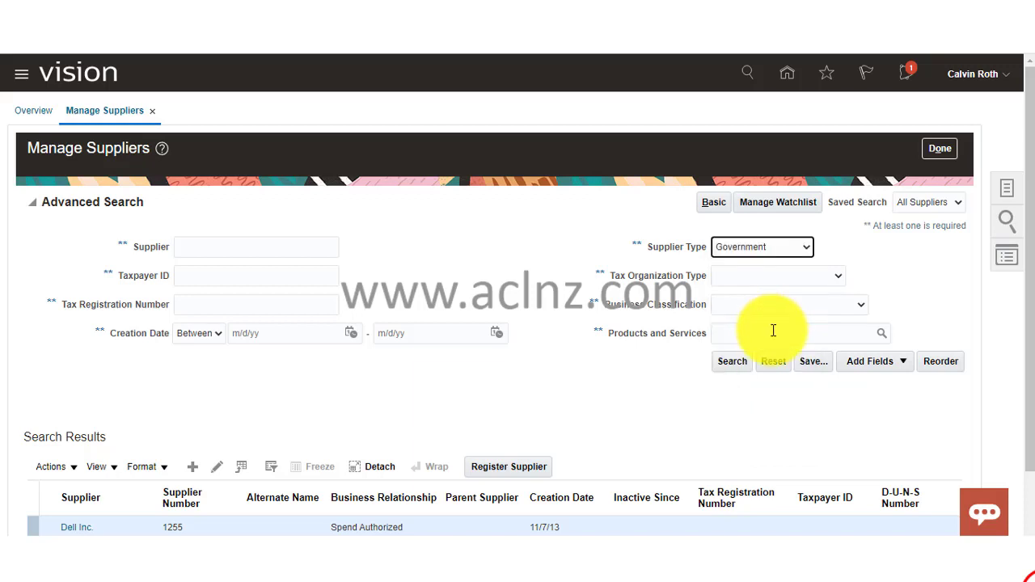
pyautogui.click(729, 362)
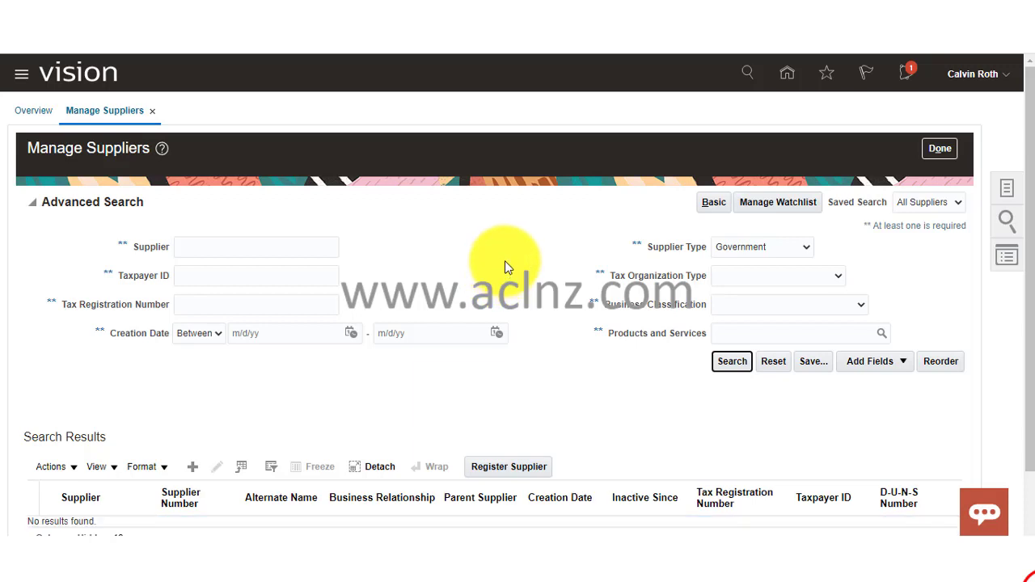
pyautogui.scroll(-1, 532, 275)
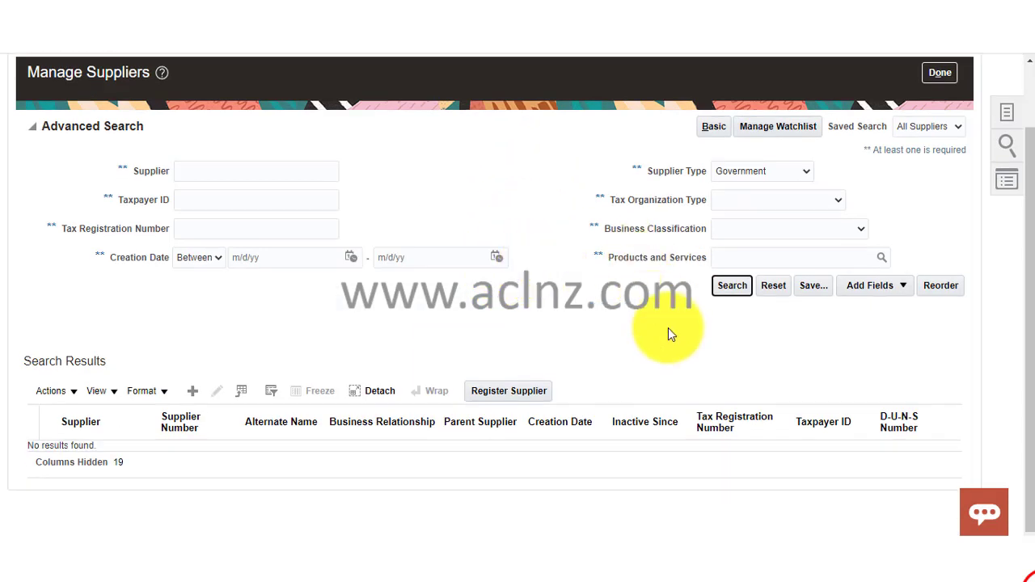
pyautogui.scroll(1, 667, 327)
pyautogui.click(578, 250)
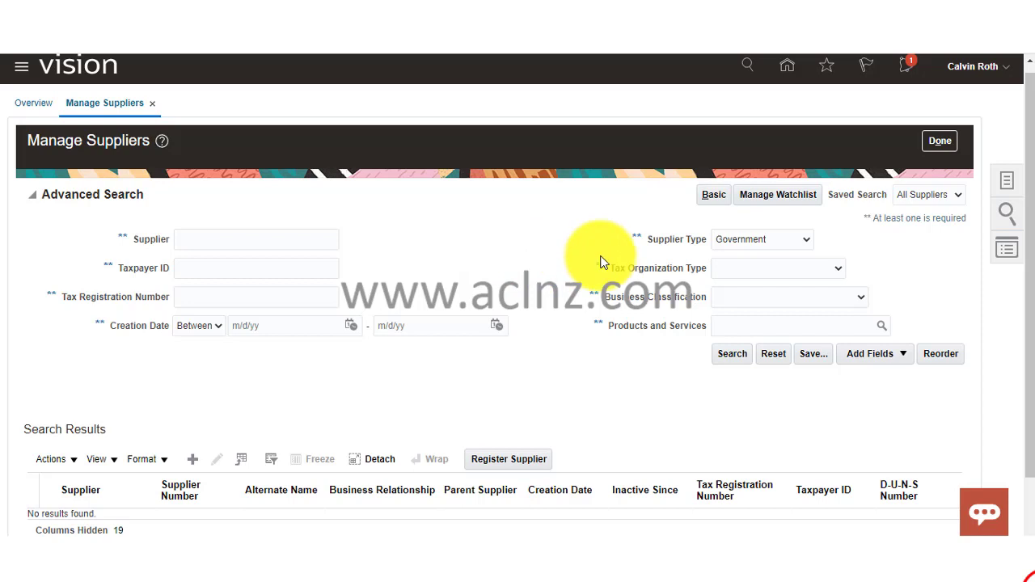
pyautogui.doubleClick(632, 234)
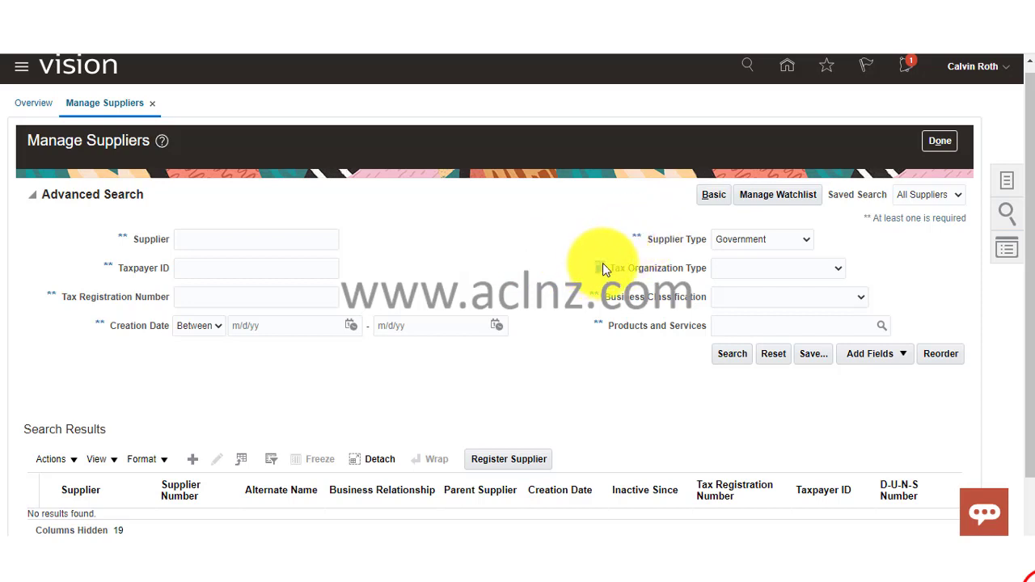
pyautogui.doubleClick(599, 267)
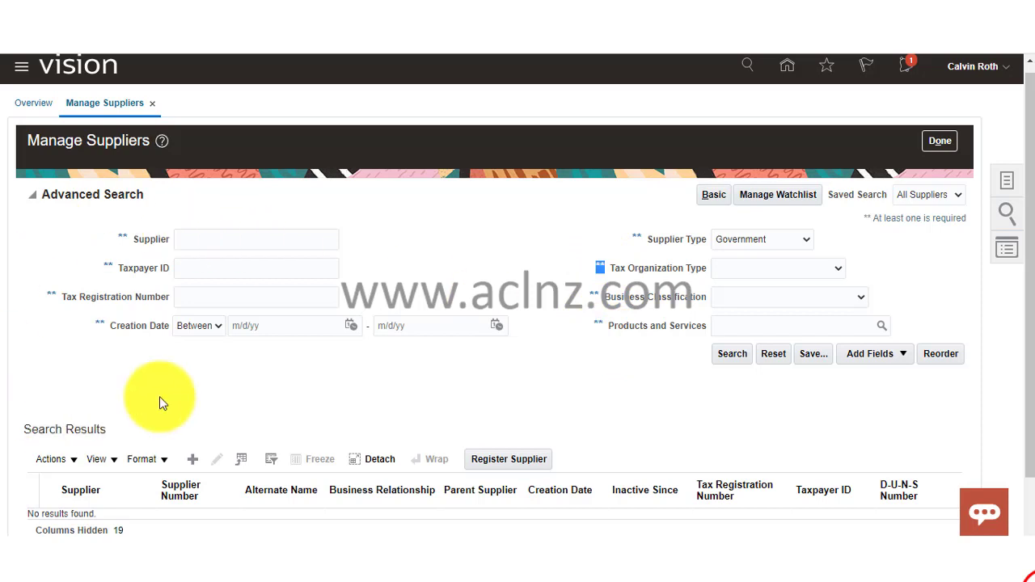
# Repeat the supplier search with Supplier Type Manufacturing, then Services, finding no results.
pyautogui.click(804, 241)
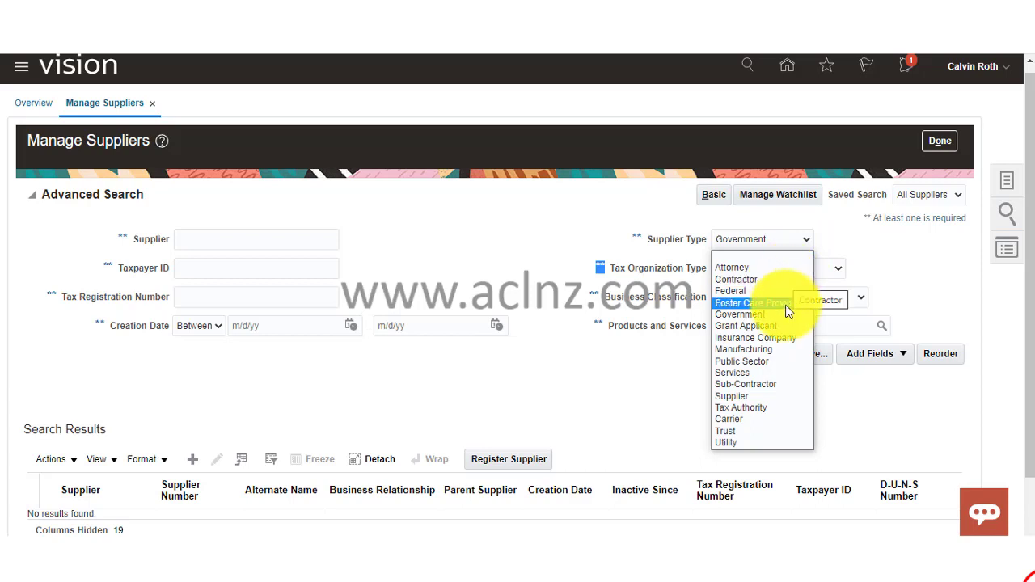
pyautogui.click(777, 352)
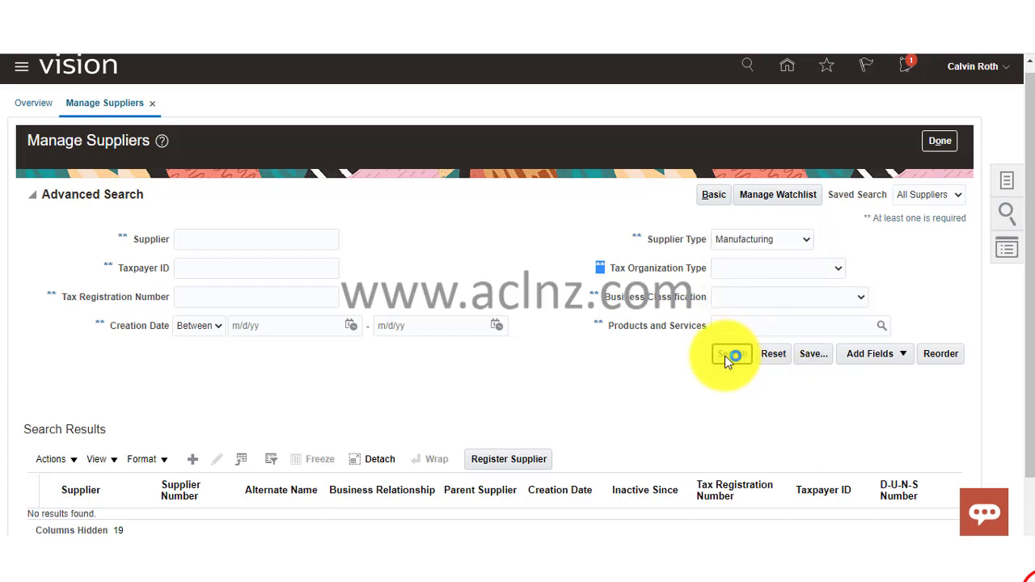
pyautogui.click(730, 356)
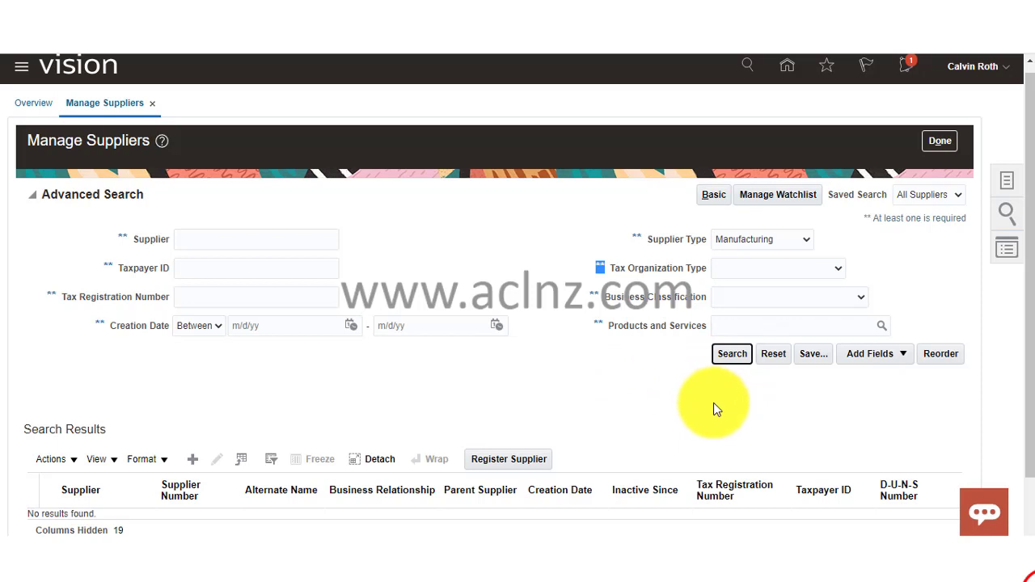
pyautogui.scroll(-1, 669, 335)
pyautogui.scroll(1, 670, 334)
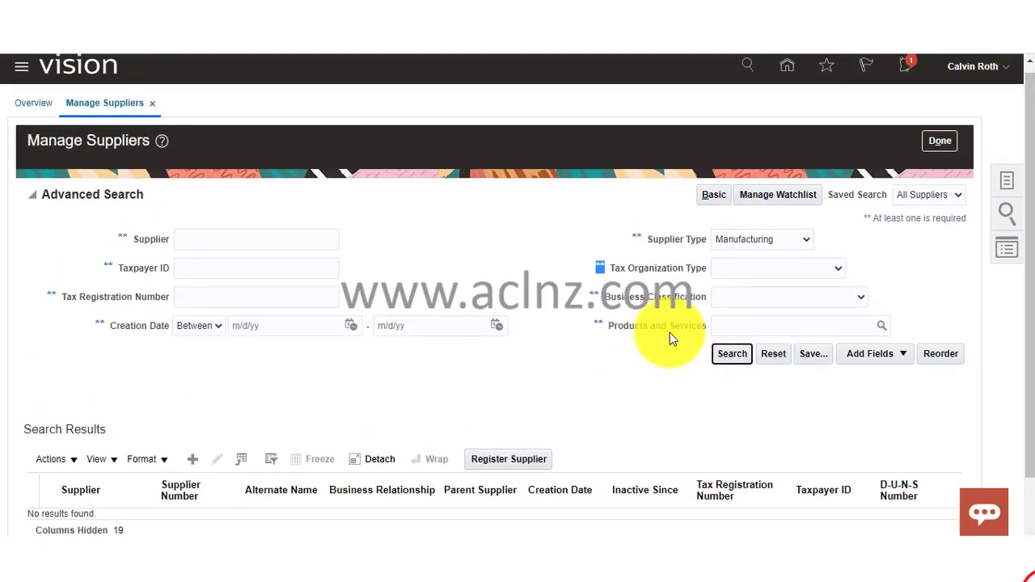
pyautogui.click(772, 241)
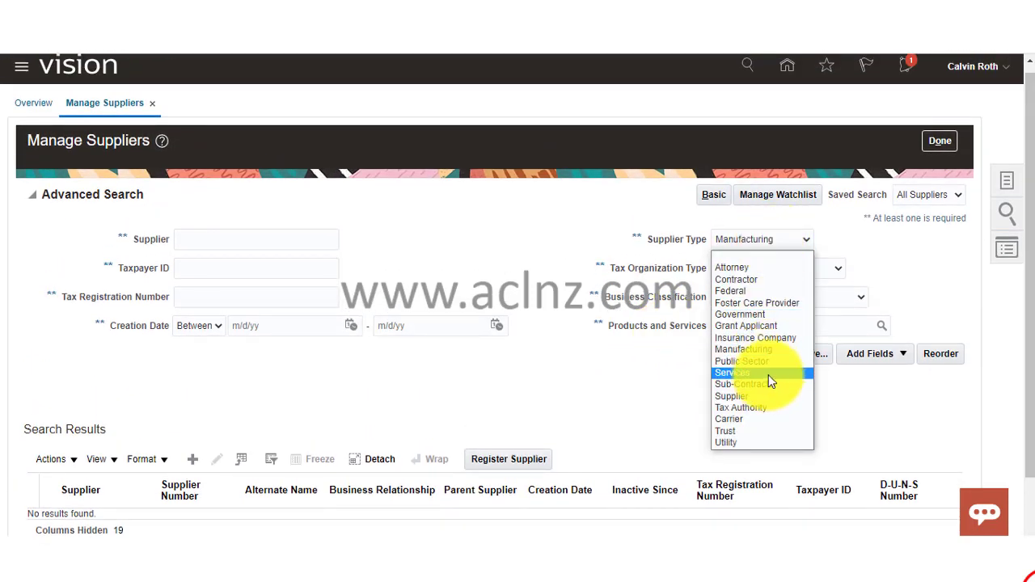
pyautogui.click(736, 357)
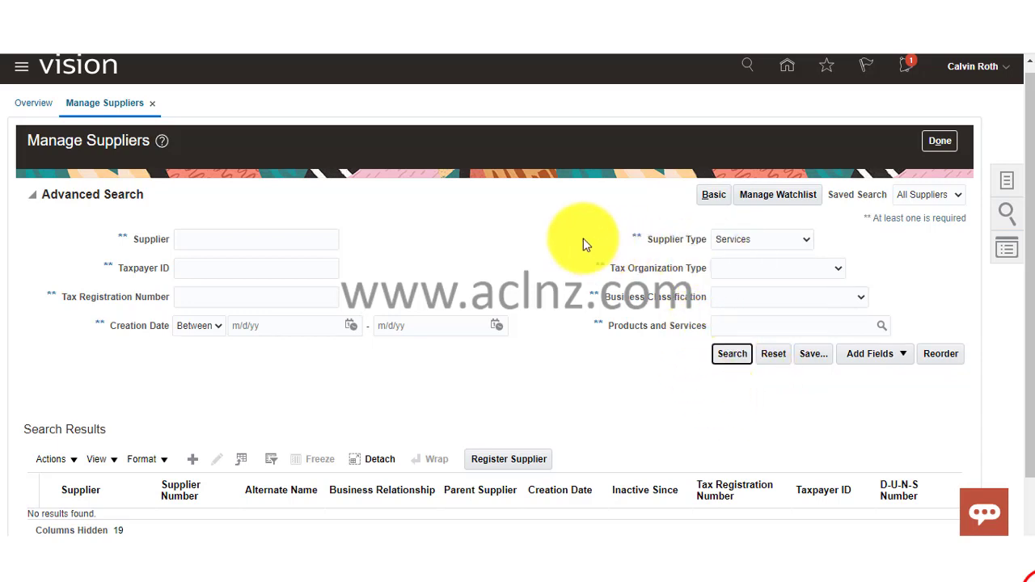
pyautogui.scroll(-1, 564, 231)
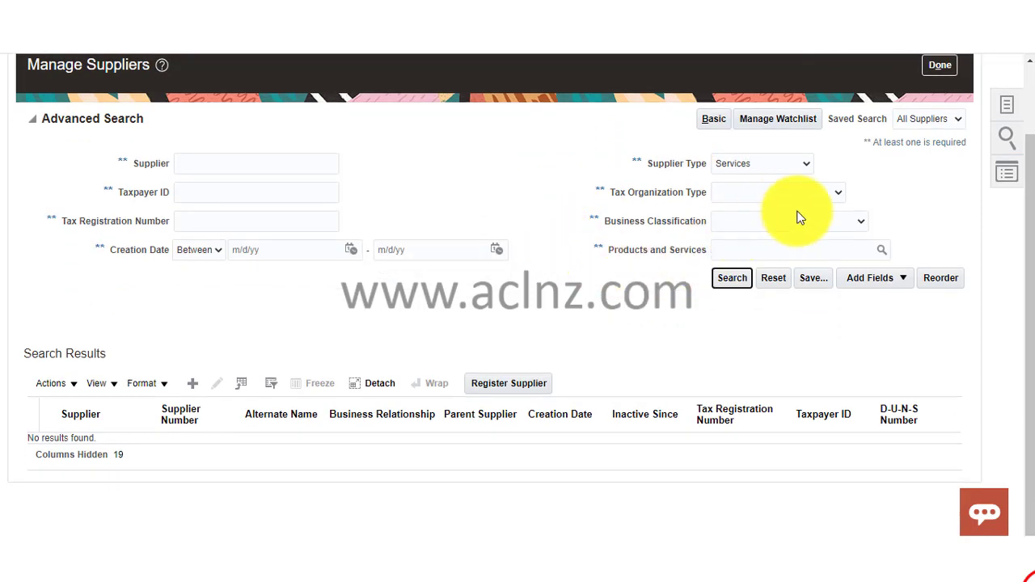
# Clear the Supplier Type criterion and rerun the search.
pyautogui.click(800, 163)
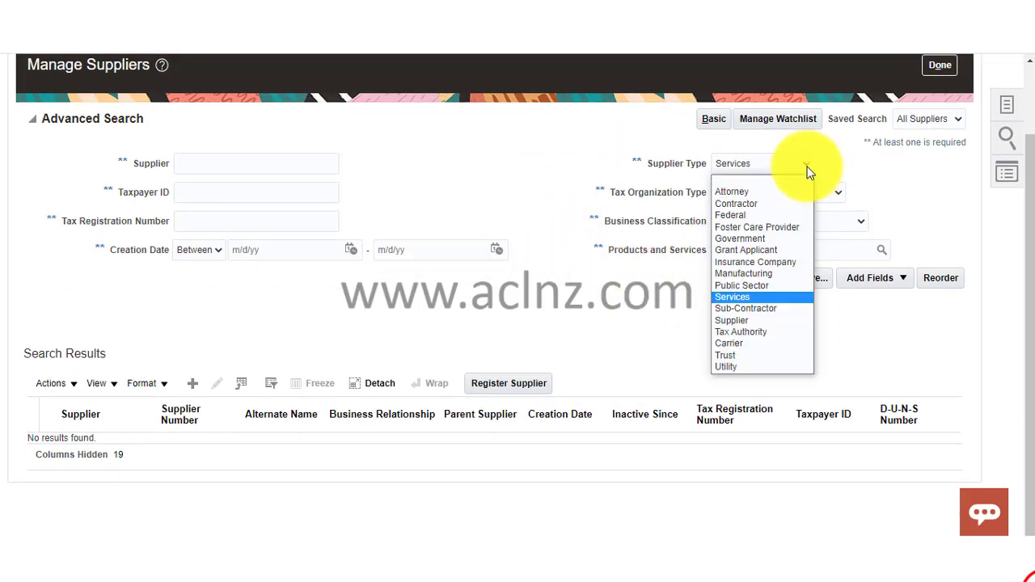
pyautogui.click(762, 181)
pyautogui.click(732, 279)
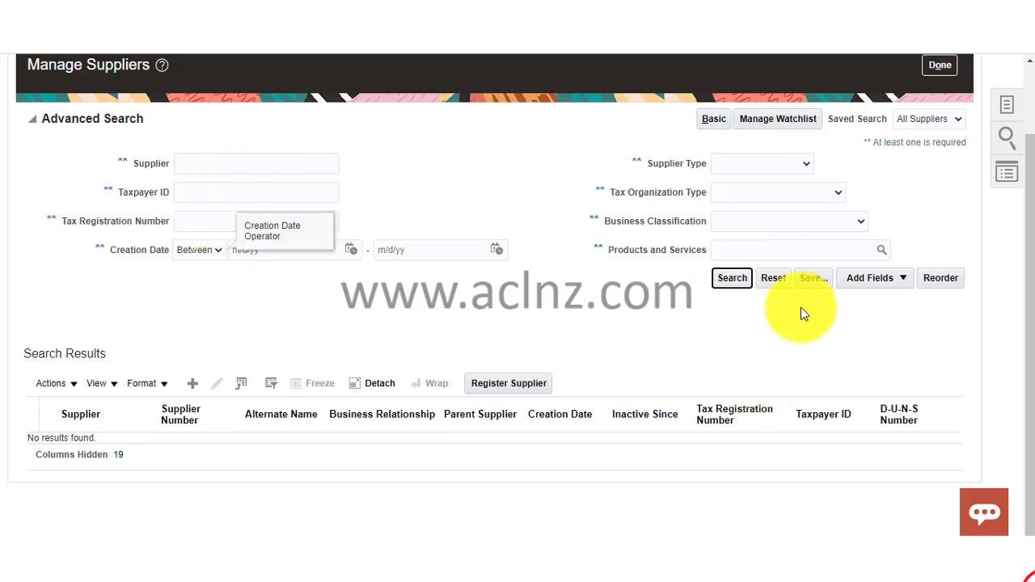
# Search suppliers with Business Classification set to Small Business.
pyautogui.click(794, 220)
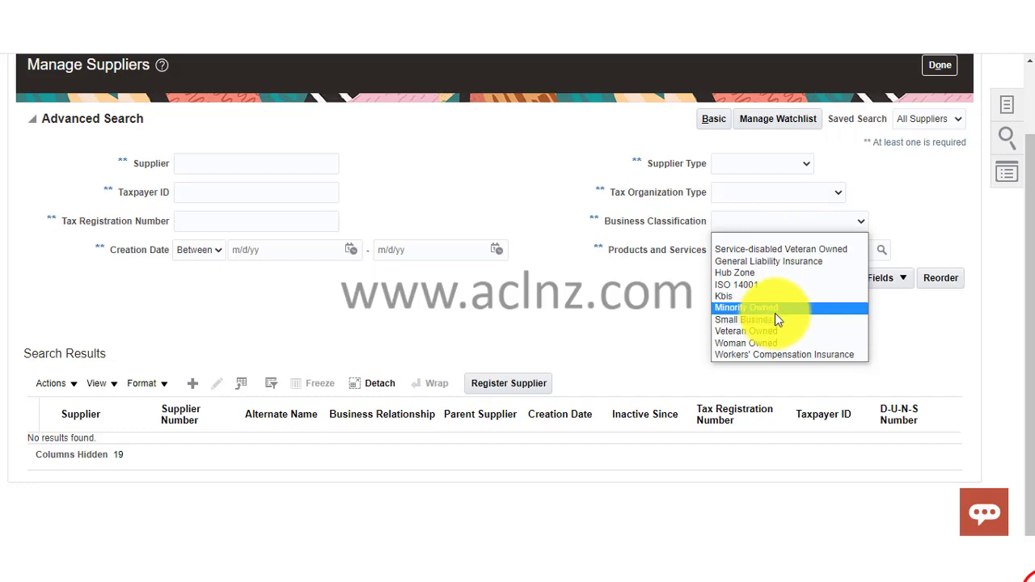
pyautogui.click(775, 312)
pyautogui.click(774, 225)
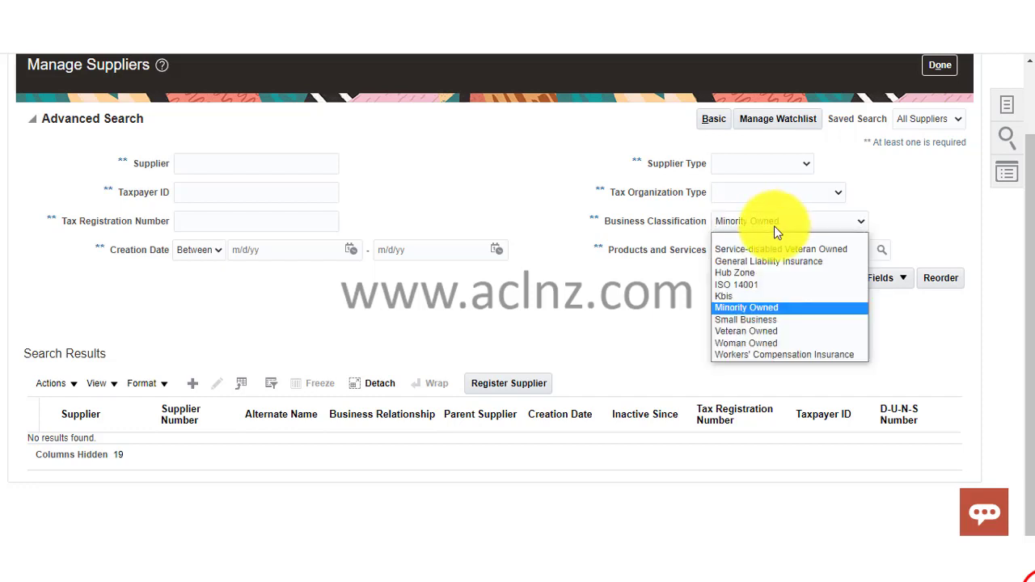
pyautogui.click(763, 318)
pyautogui.click(733, 278)
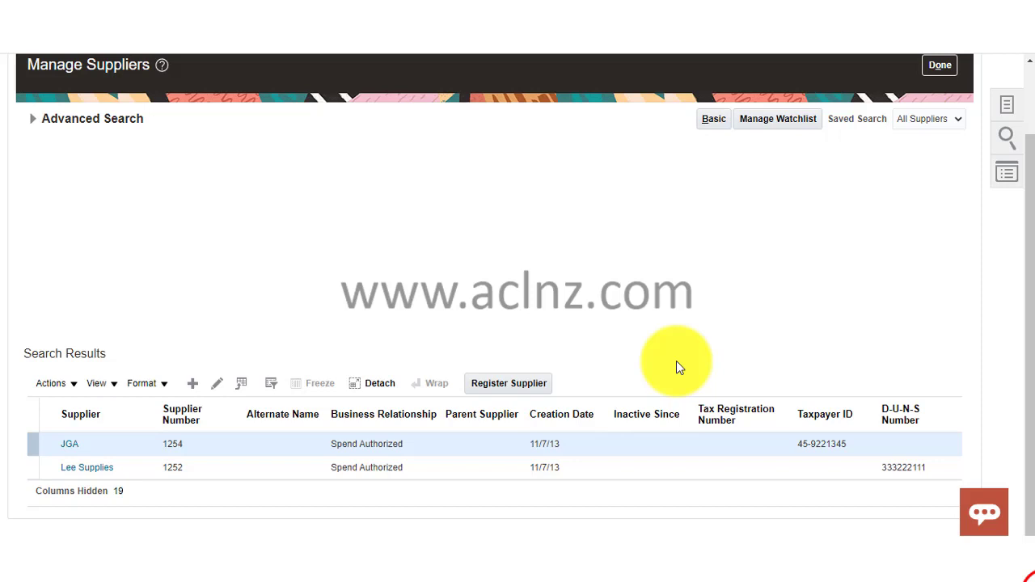
# Export the JGA and Lee Supplies results to Excel.
pyautogui.scroll(2, 681, 344)
pyautogui.scroll(-2, 682, 344)
pyautogui.click(70, 386)
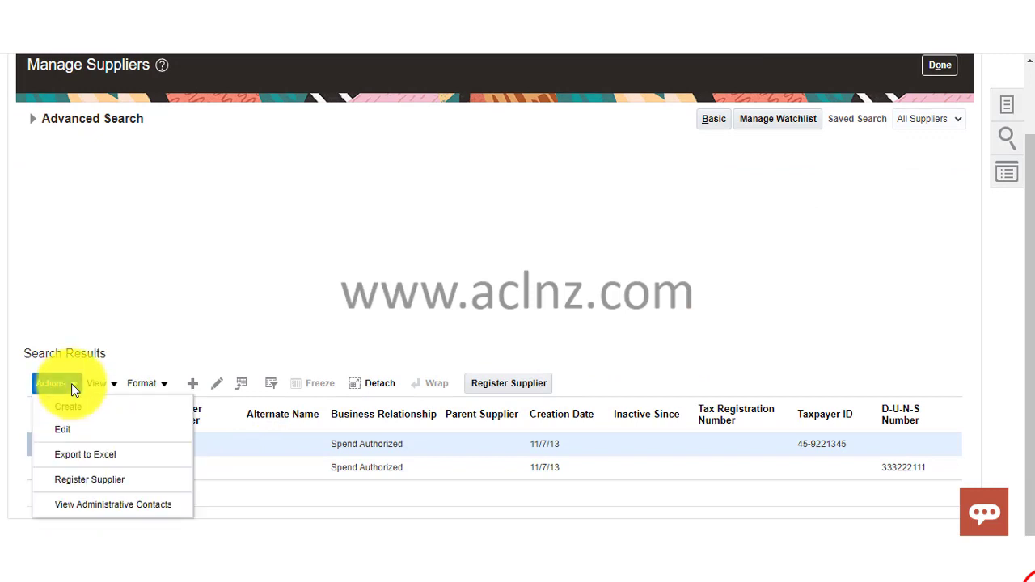
pyautogui.click(82, 451)
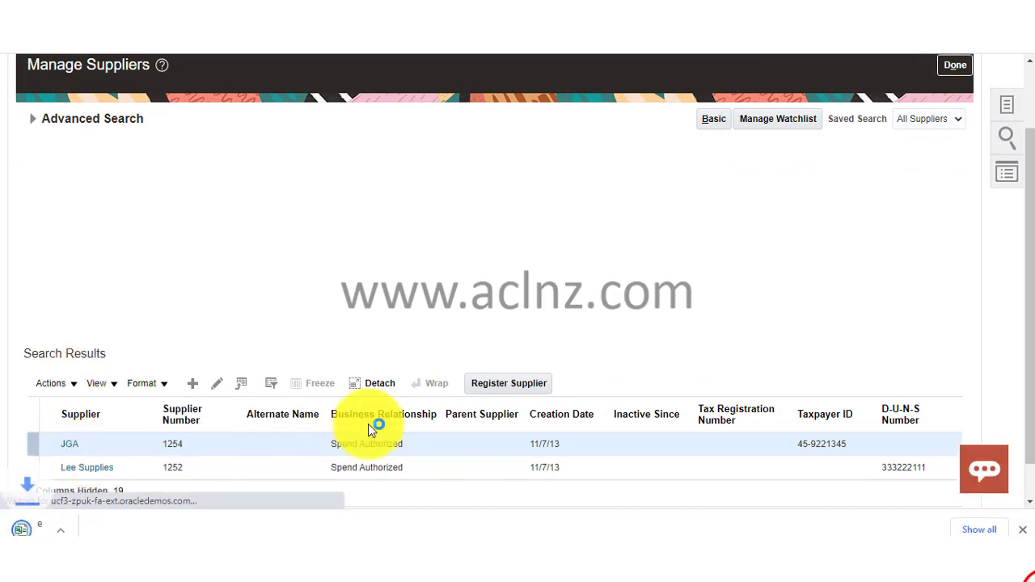
# Open the downloaded export.xls in Excel, maximize the window, and enable editing.
pyautogui.click(50, 531)
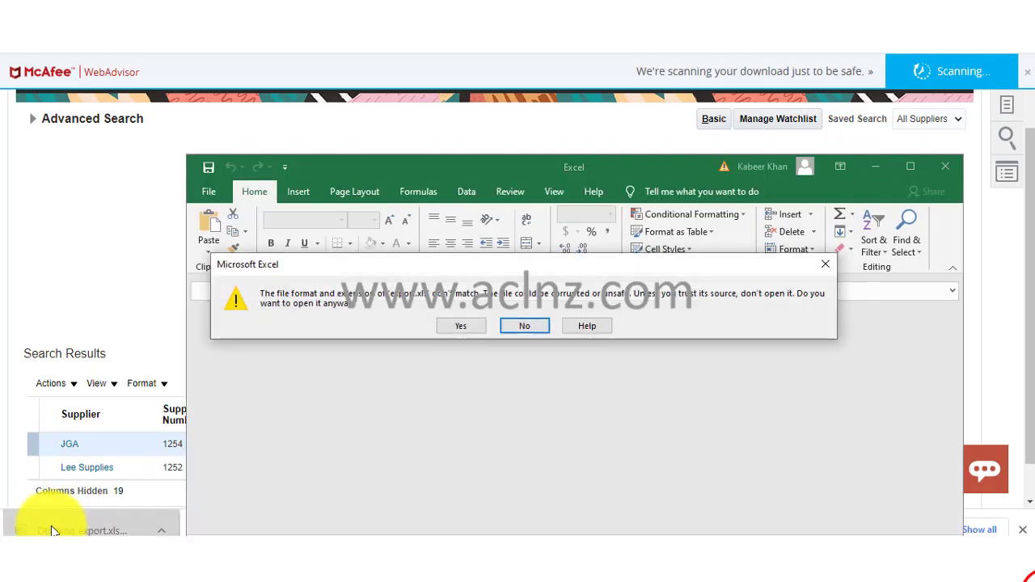
pyautogui.click(457, 325)
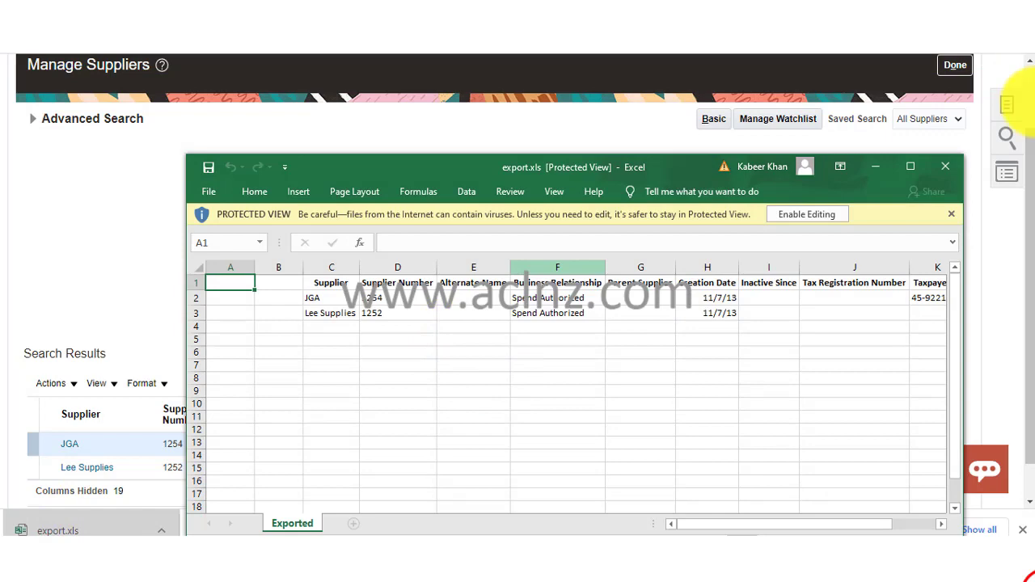
pyautogui.click(911, 166)
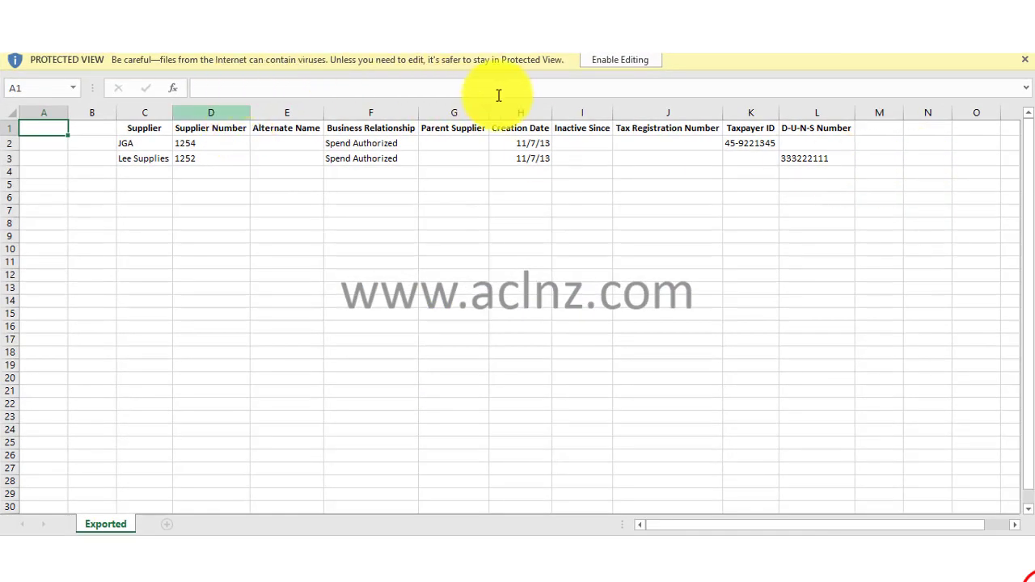
pyautogui.click(622, 63)
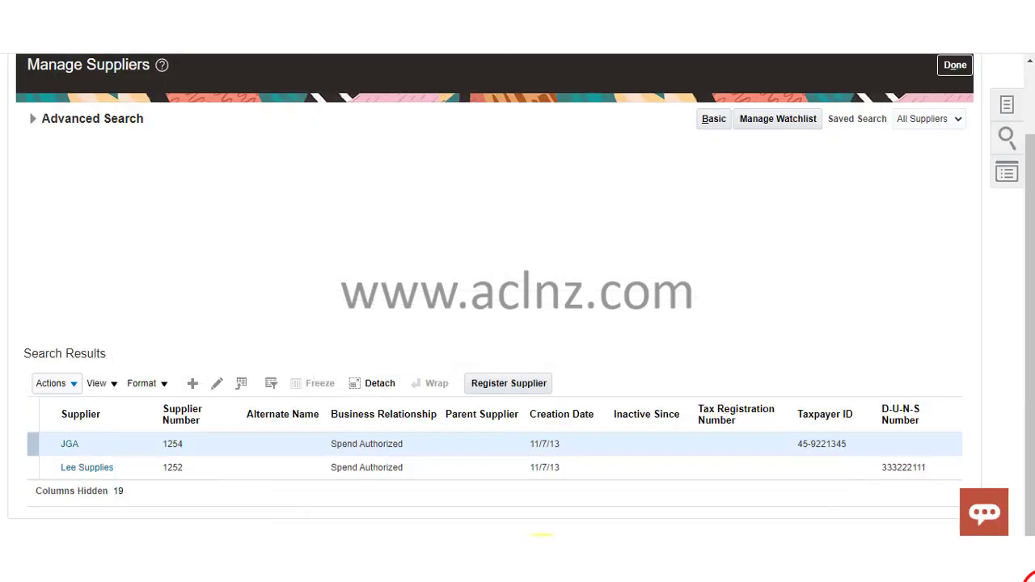
# Expand Advanced Search and add the Inactive Date criterion.
pyautogui.scroll(2, 574, 334)
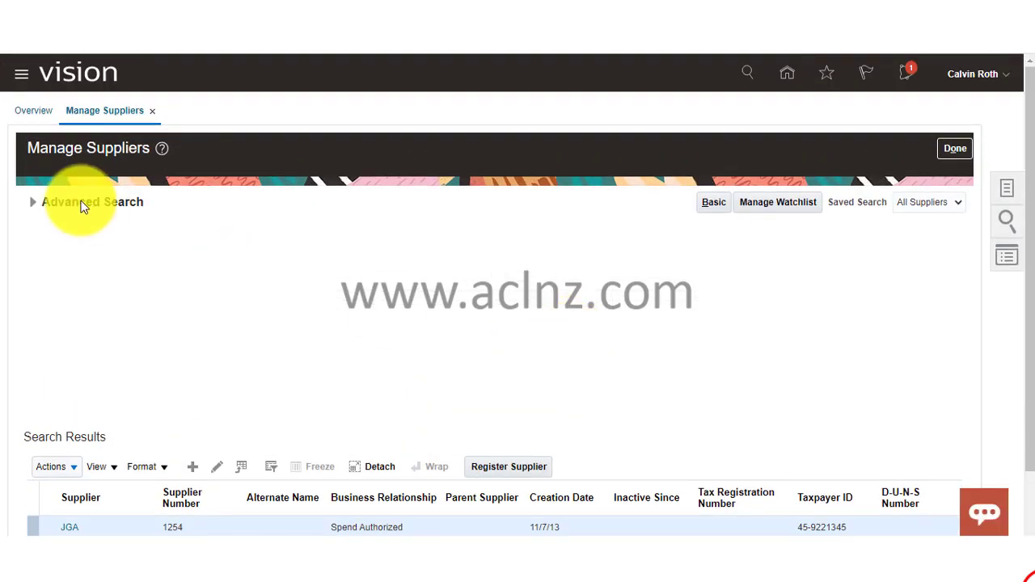
pyautogui.click(32, 203)
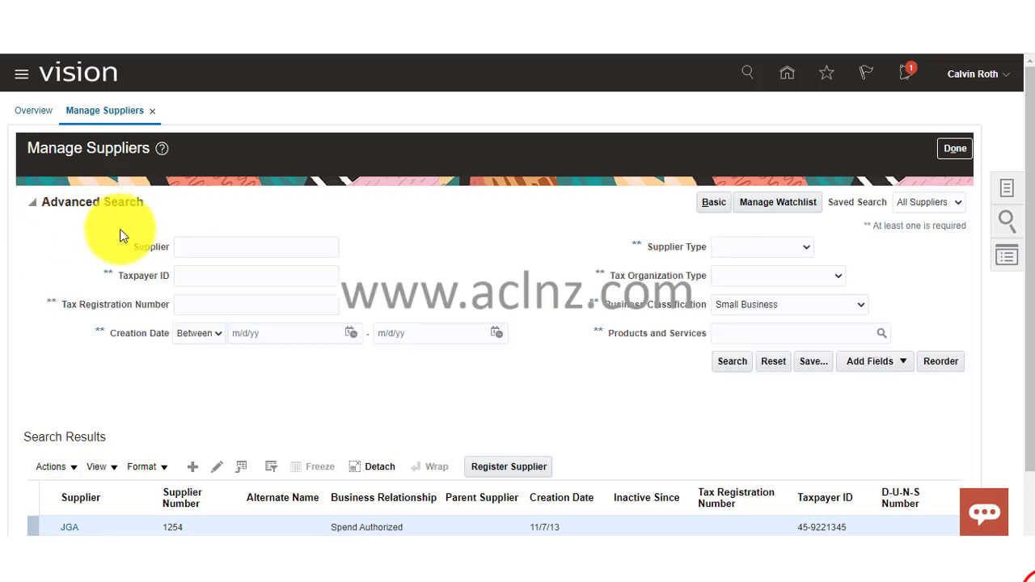
pyautogui.click(878, 360)
pyautogui.scroll(-3, 913, 431)
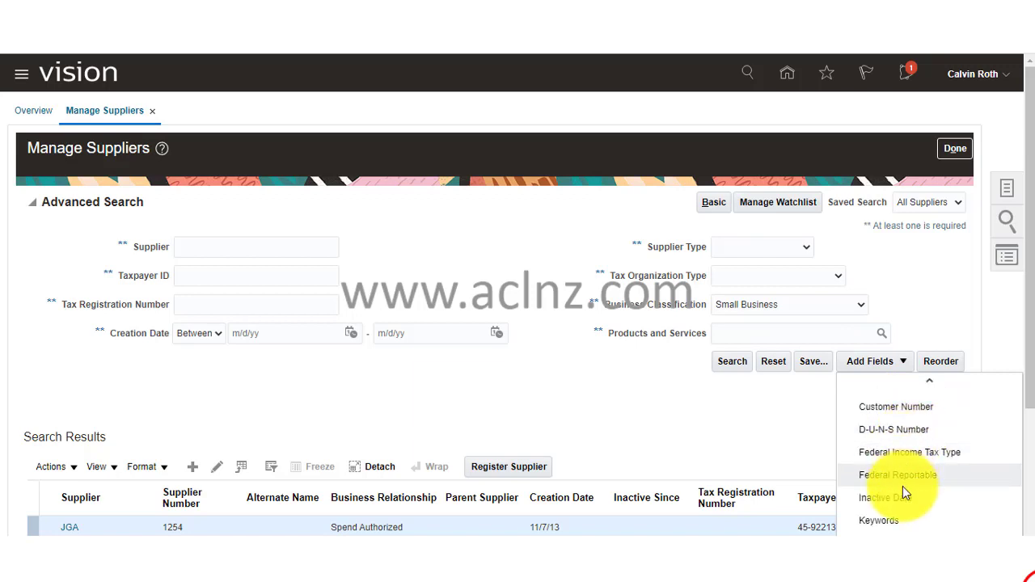
pyautogui.click(904, 498)
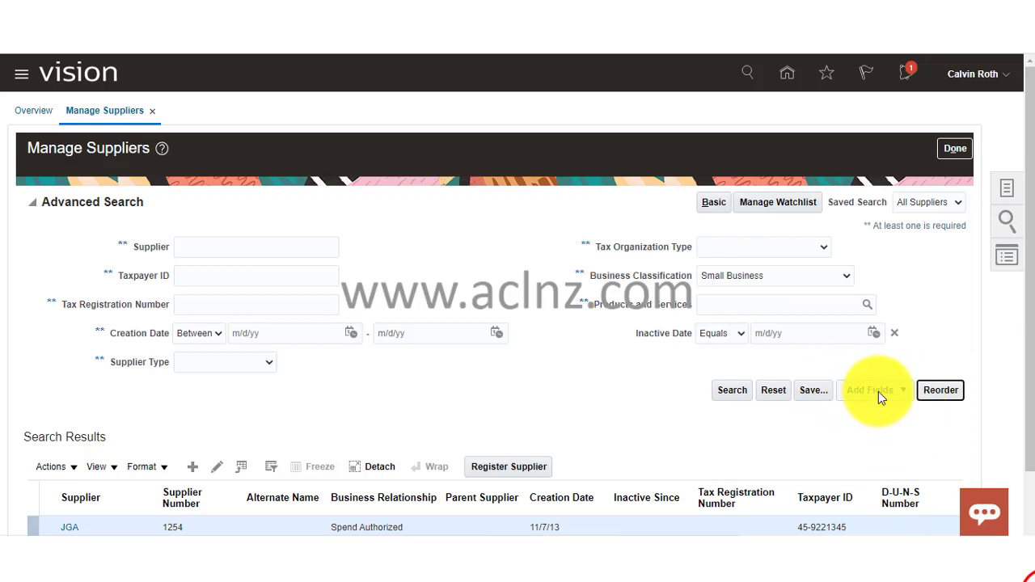
# Add the Registry ID and Business Relationship criteria to the advanced search.
pyautogui.click(877, 391)
pyautogui.scroll(-3, 894, 469)
pyautogui.scroll(-3, 898, 470)
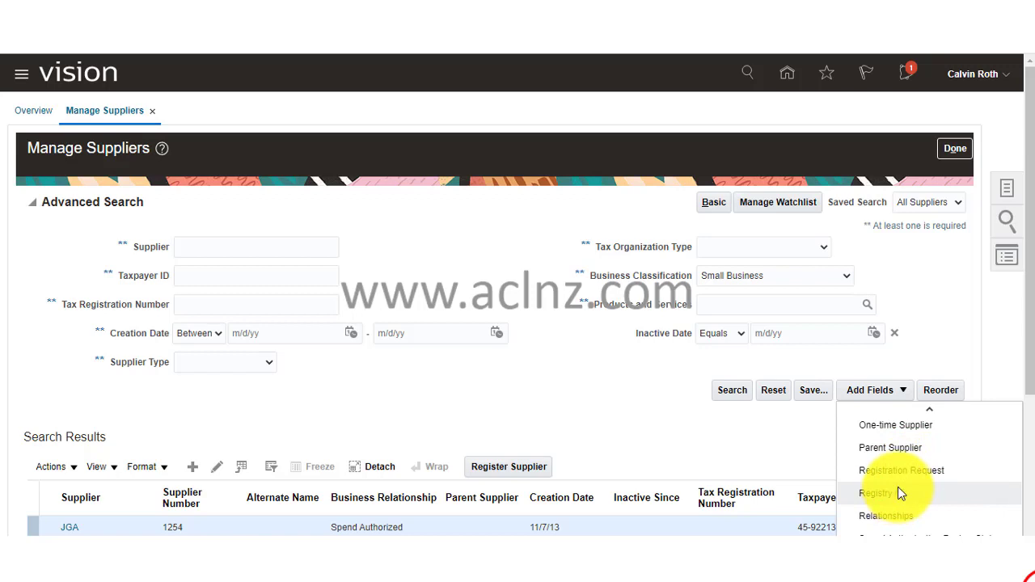
pyautogui.click(897, 489)
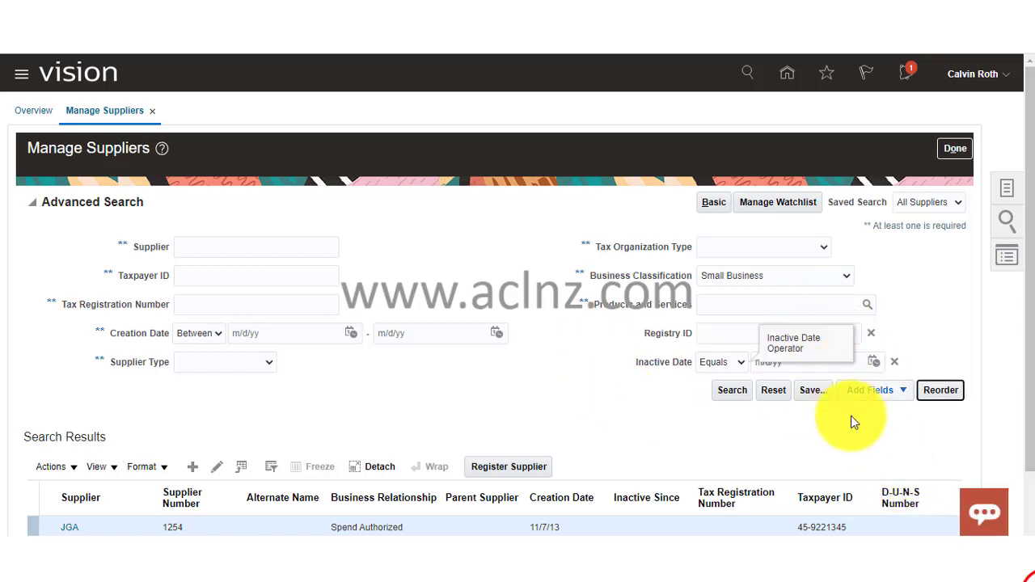
pyautogui.click(865, 391)
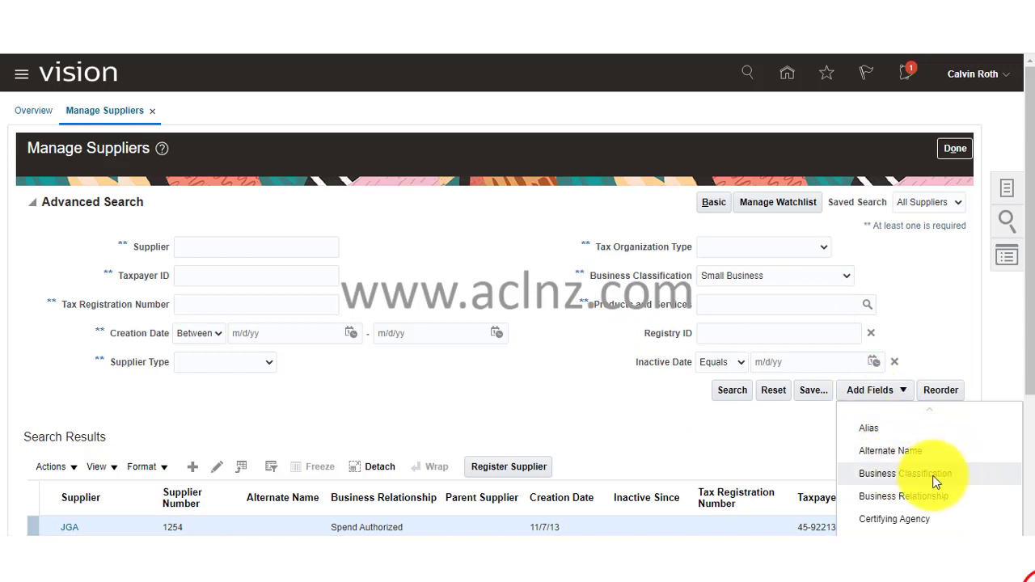
pyautogui.click(921, 494)
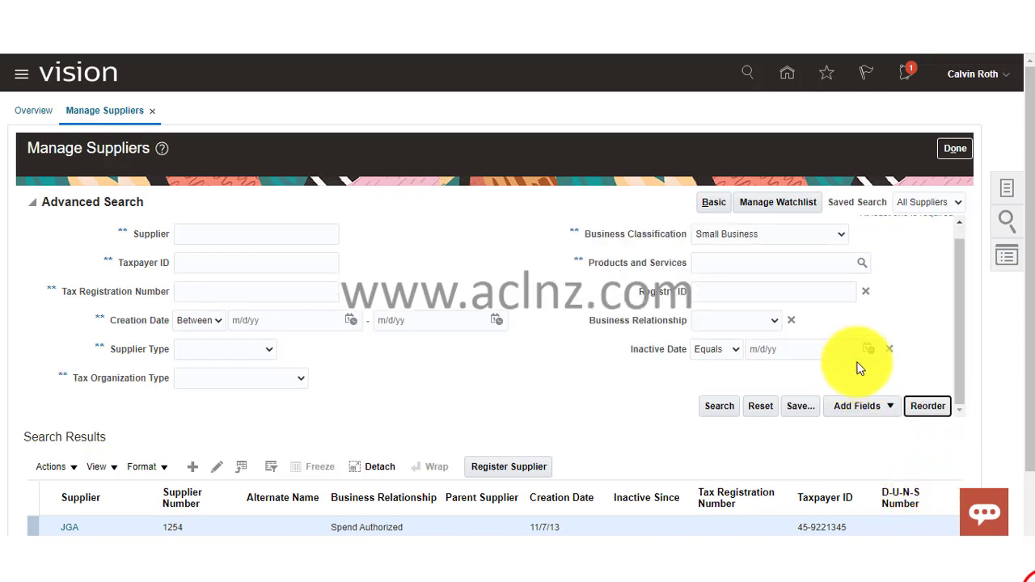
pyautogui.scroll(1, 913, 338)
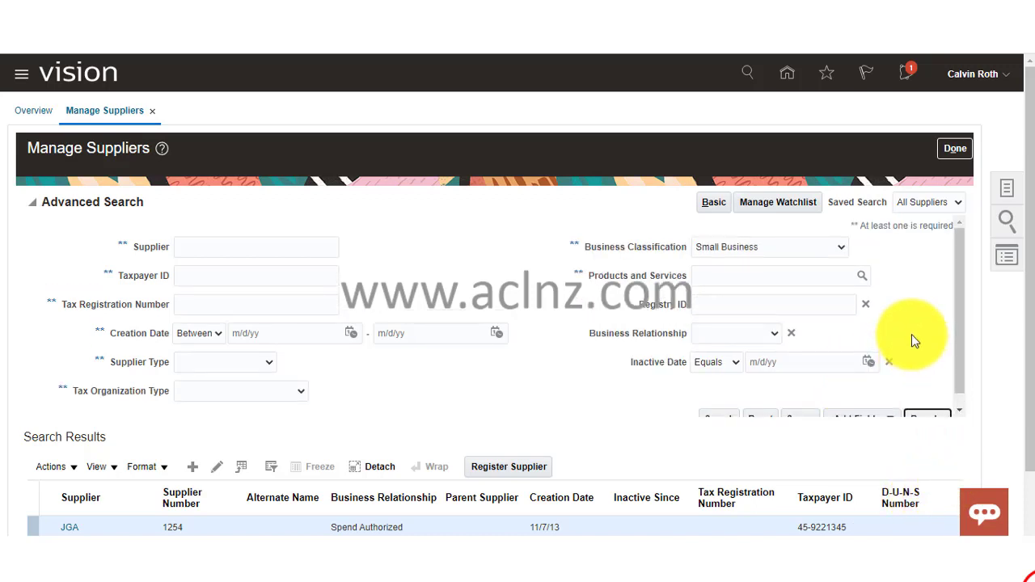
pyautogui.scroll(-1, 912, 327)
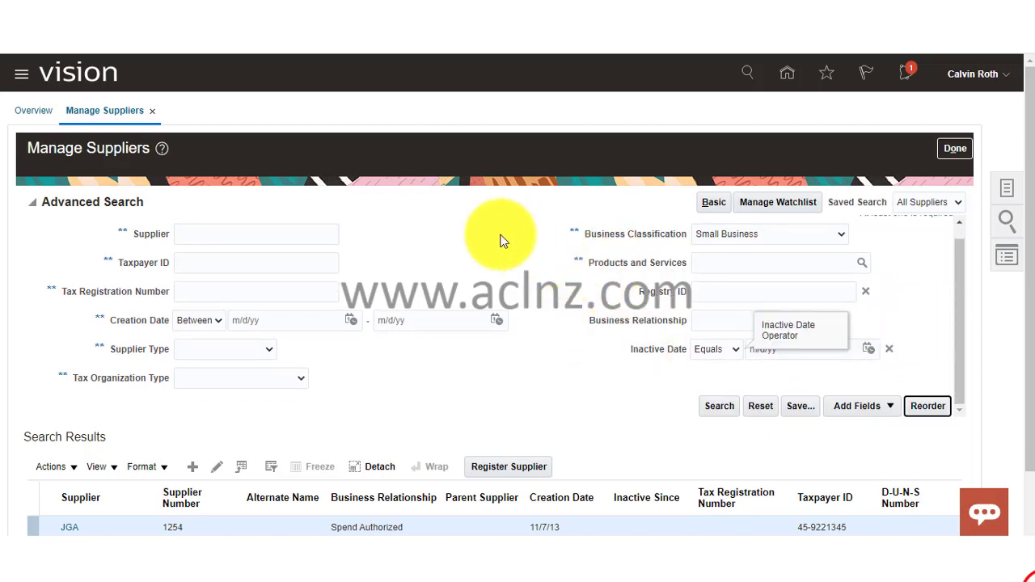
# Save the current criteria as a new saved search named 'Custom Advanced Search with addl fields'.
pyautogui.click(803, 406)
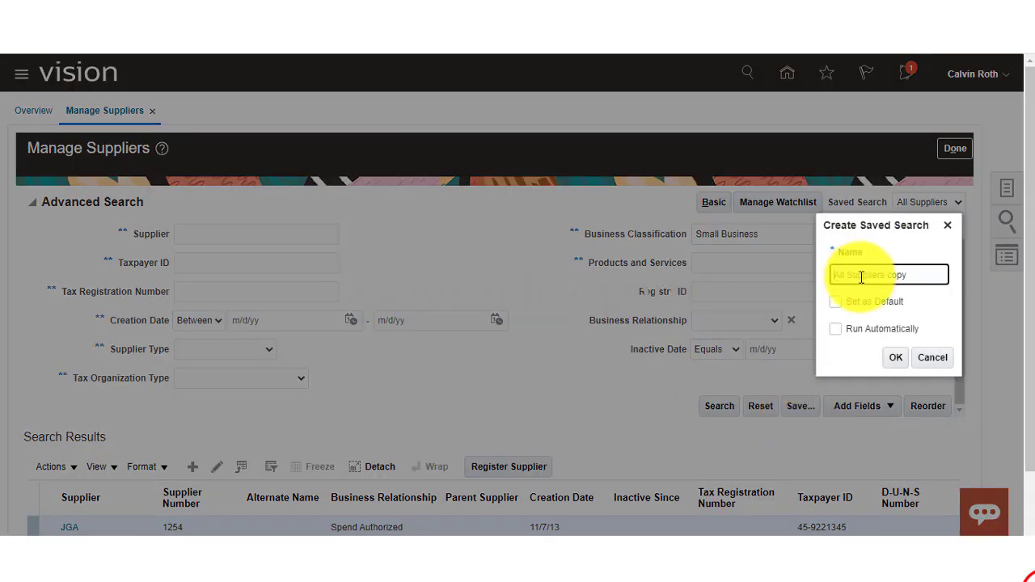
pyautogui.tripleClick(915, 270)
pyautogui.write('Custom Adva')
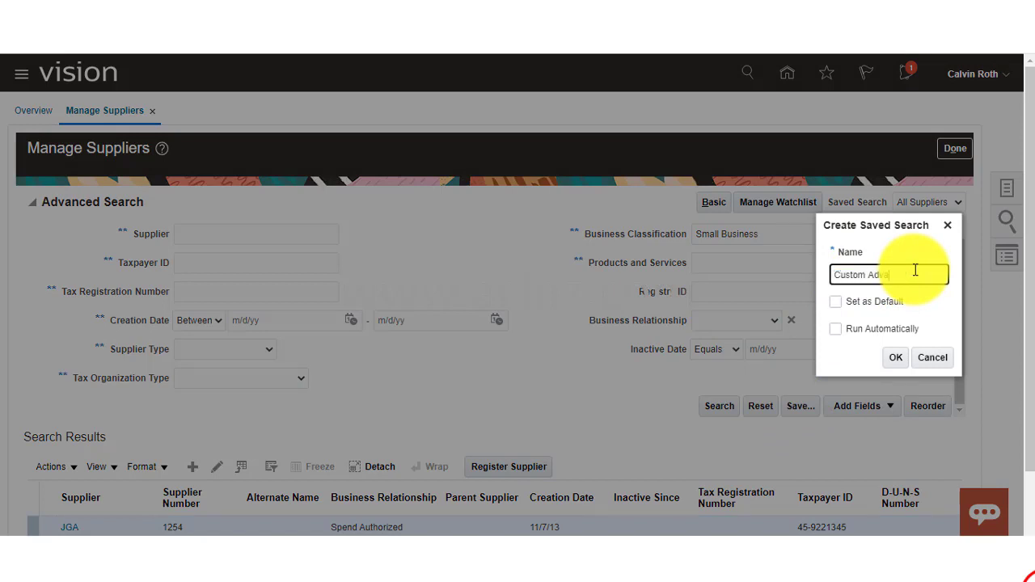
pyautogui.write('nced Search with addl f')
pyautogui.write('ields')
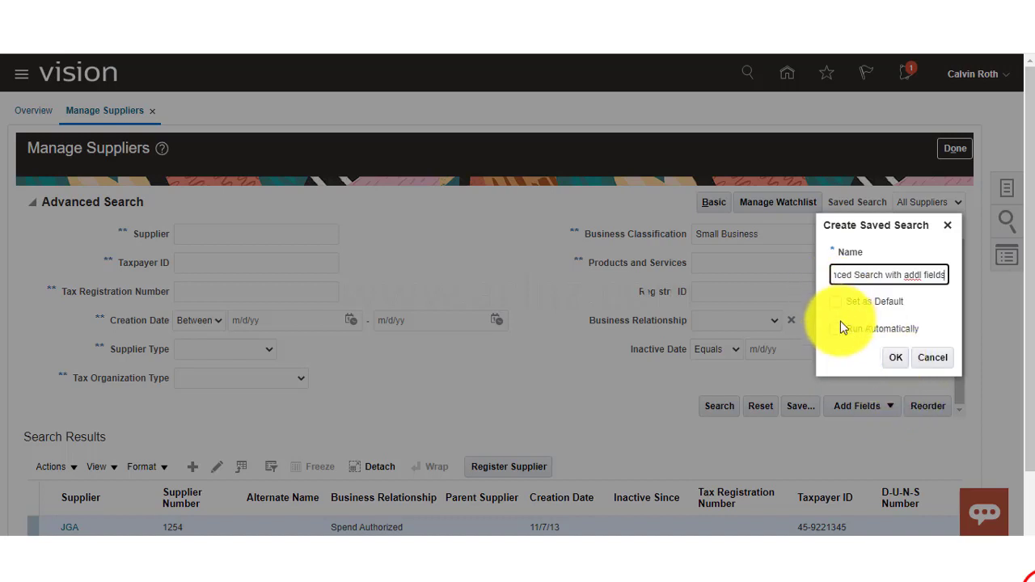
pyautogui.click(894, 358)
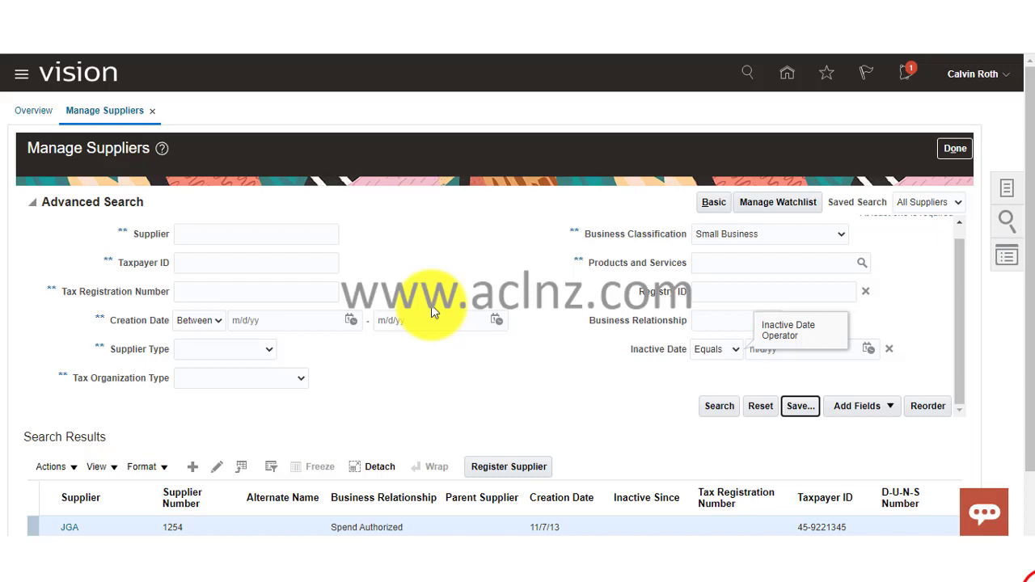
pyautogui.click(928, 202)
pyautogui.click(929, 200)
# Leave the supplier page with Done and reopen Manage Suppliers from Tasks.
pyautogui.click(950, 152)
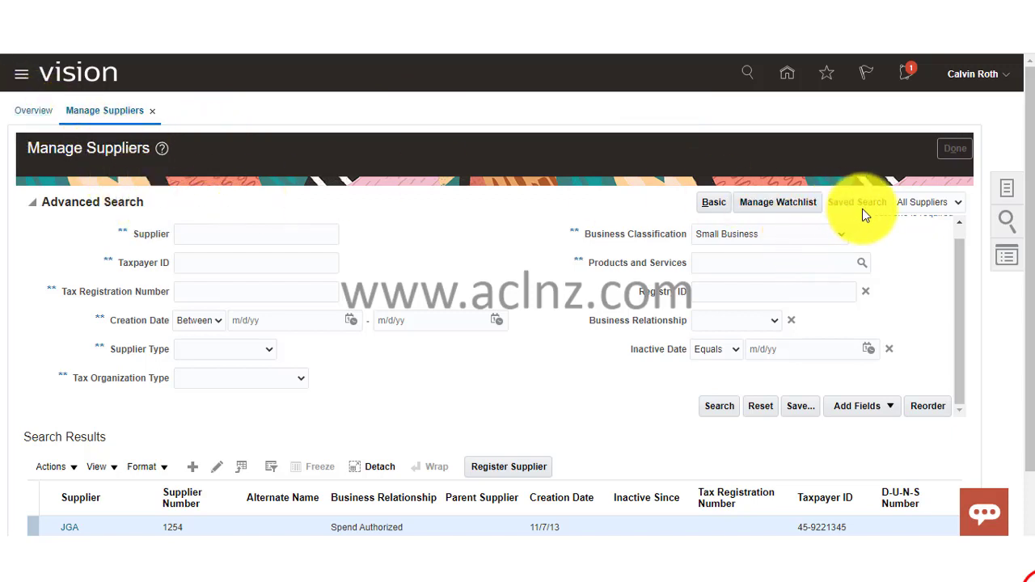
pyautogui.click(922, 207)
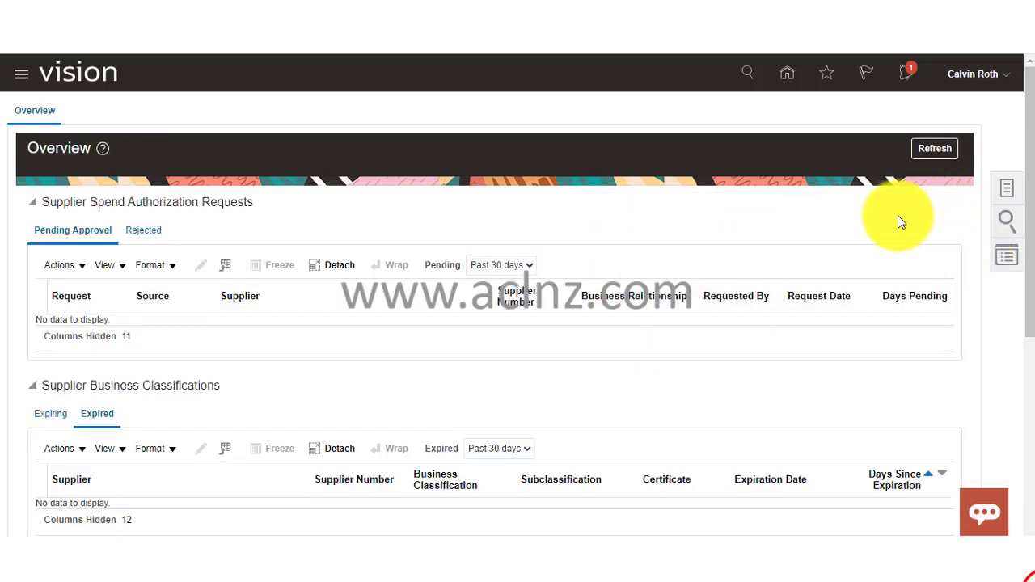
pyautogui.click(1002, 196)
pyautogui.click(924, 113)
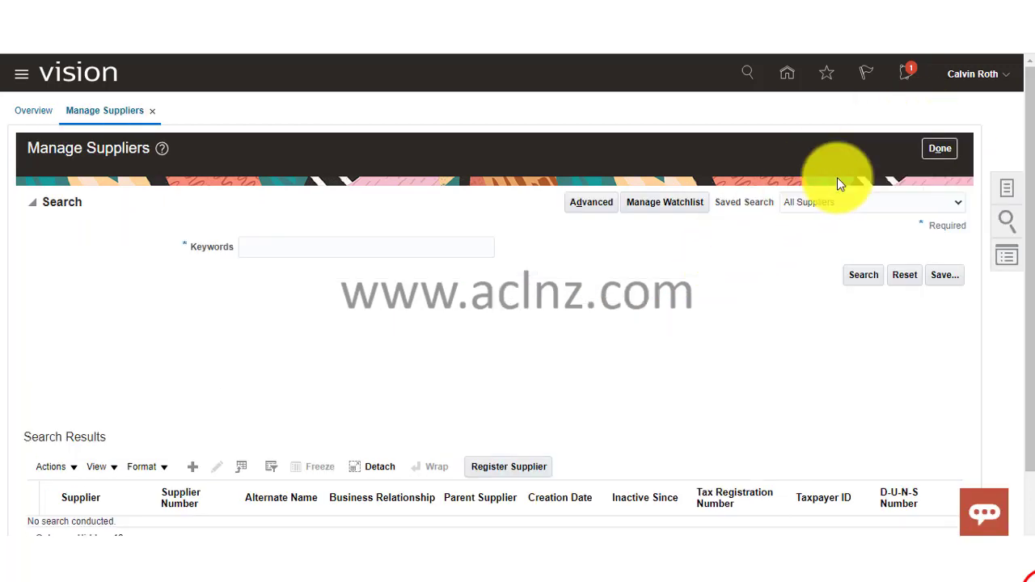
# Apply the 'Custom Advanced Search with addl fields' saved search, review it, then switch to Basic search.
pyautogui.click(960, 202)
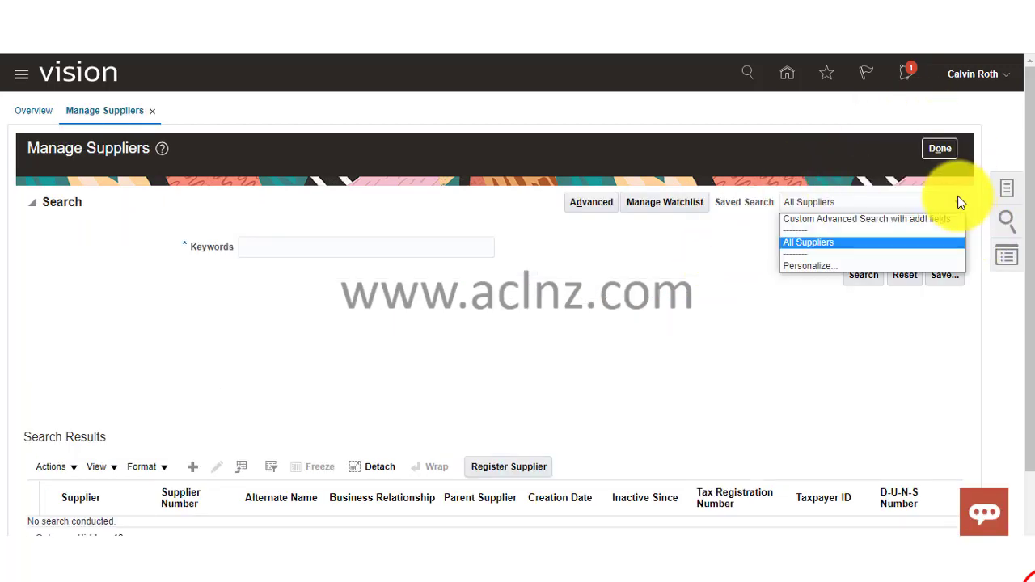
pyautogui.click(873, 219)
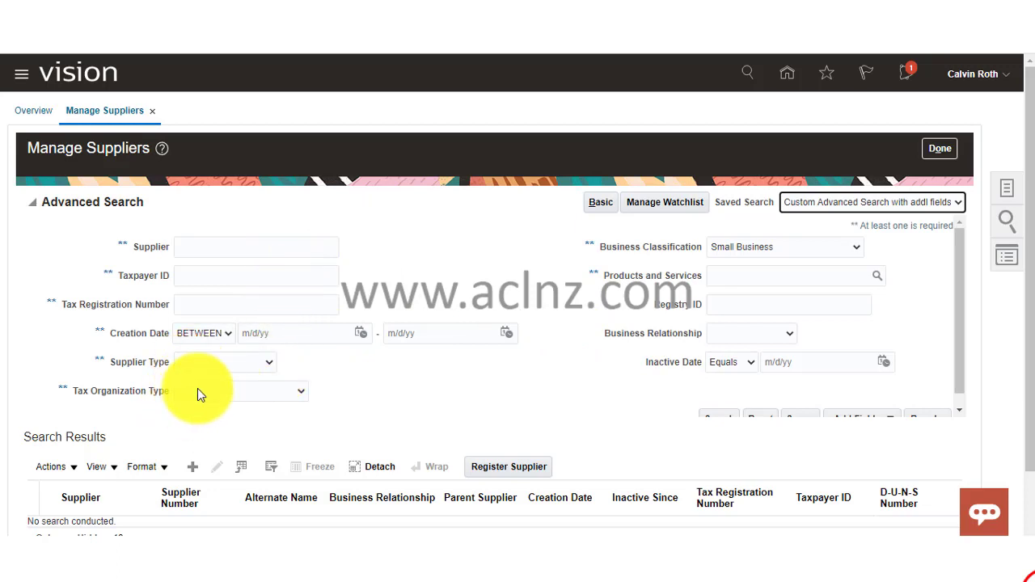
pyautogui.scroll(-1, 847, 308)
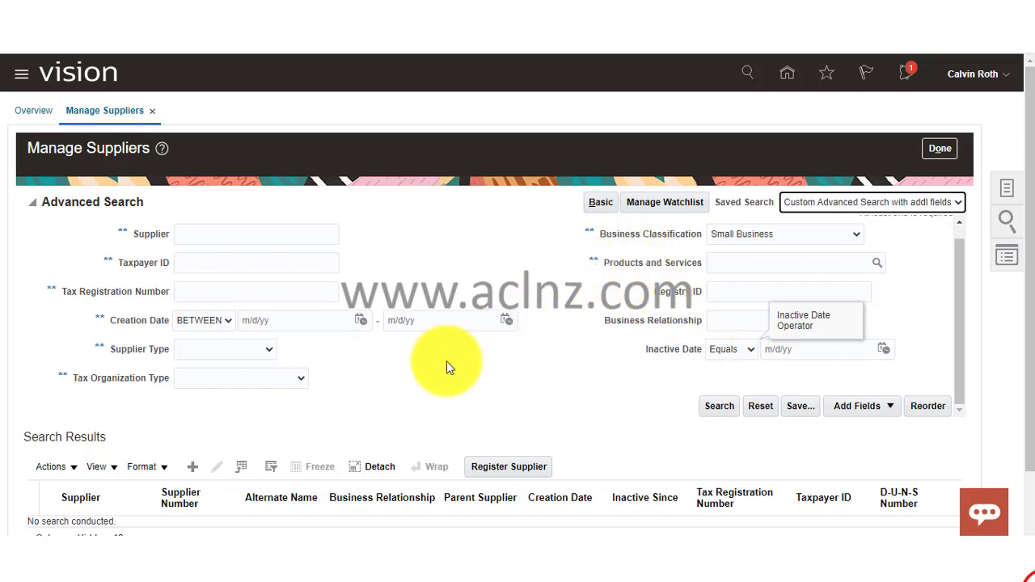
pyautogui.scroll(1, 446, 361)
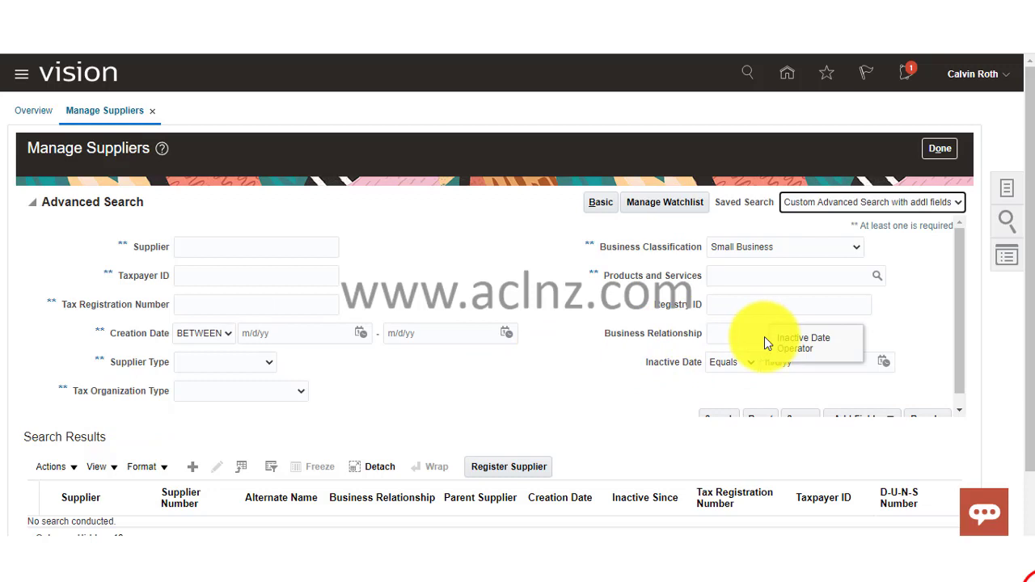
pyautogui.scroll(-1, 889, 297)
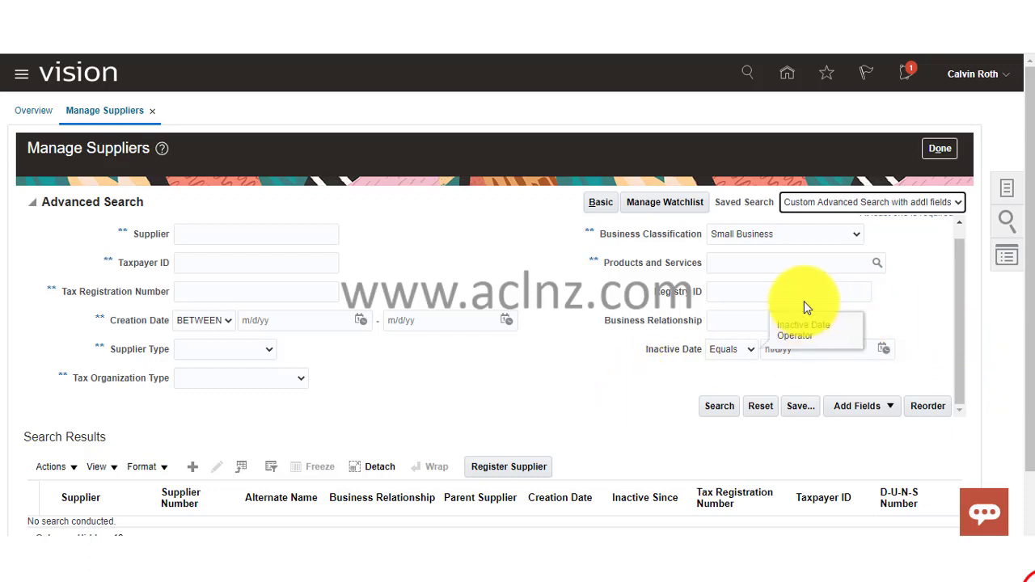
pyautogui.click(597, 202)
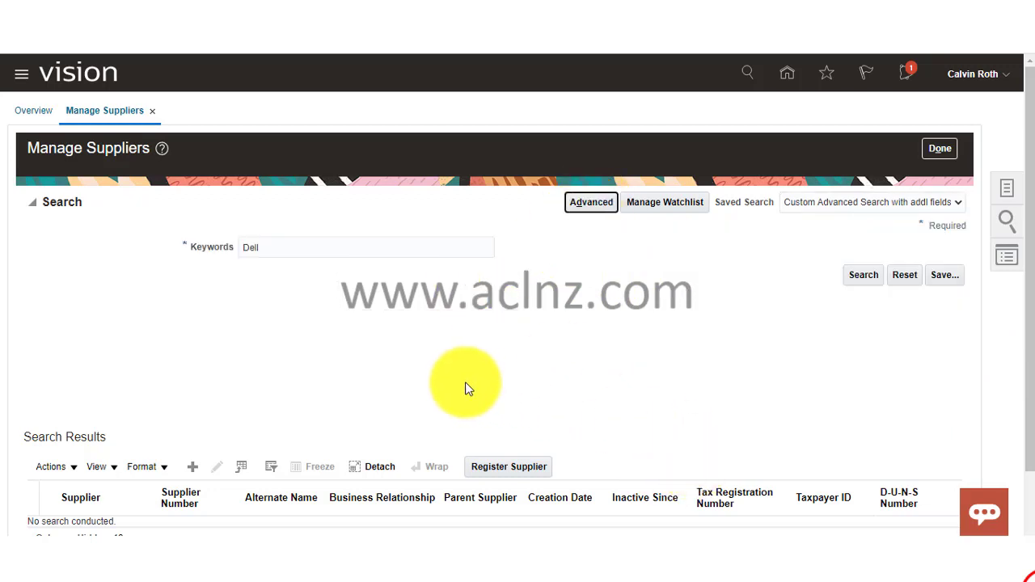